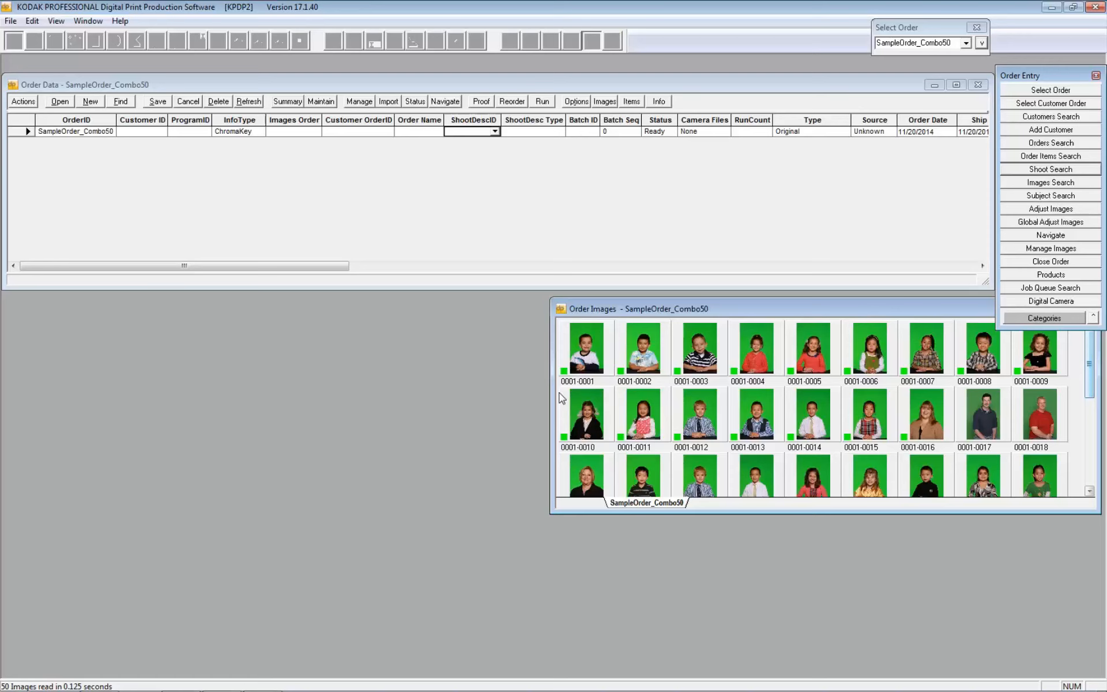
Step: Switch to Windows Explorer and open the SampleSubjectInfo_Combo50 text file from the SampleData folder in Documents
click(99, 678)
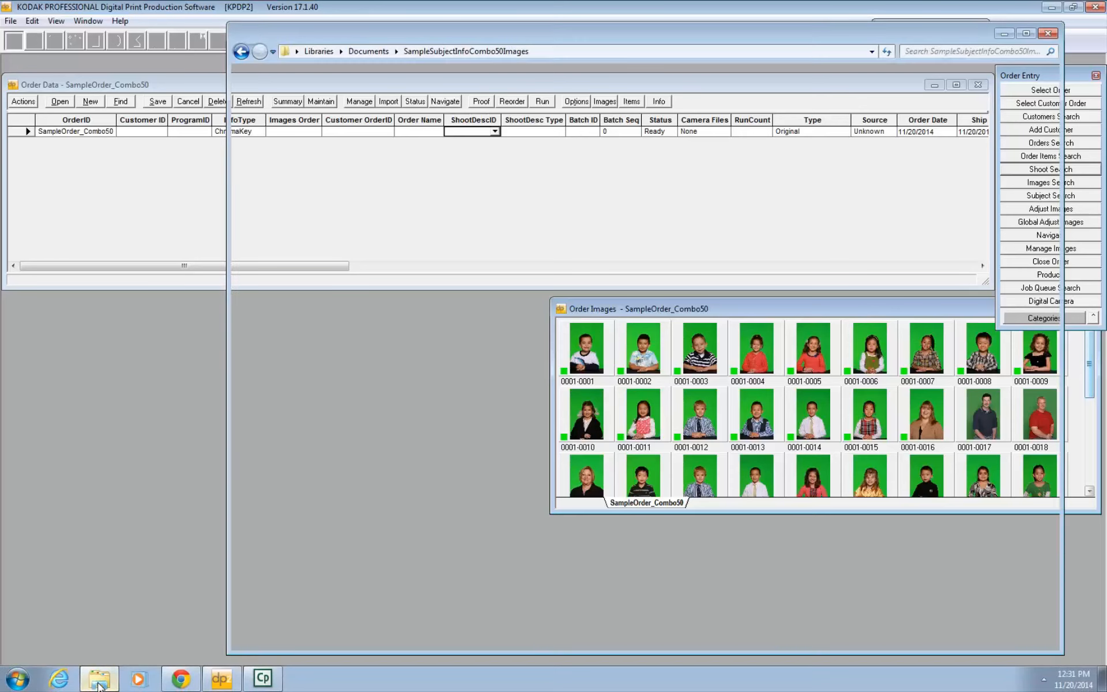
click(369, 52)
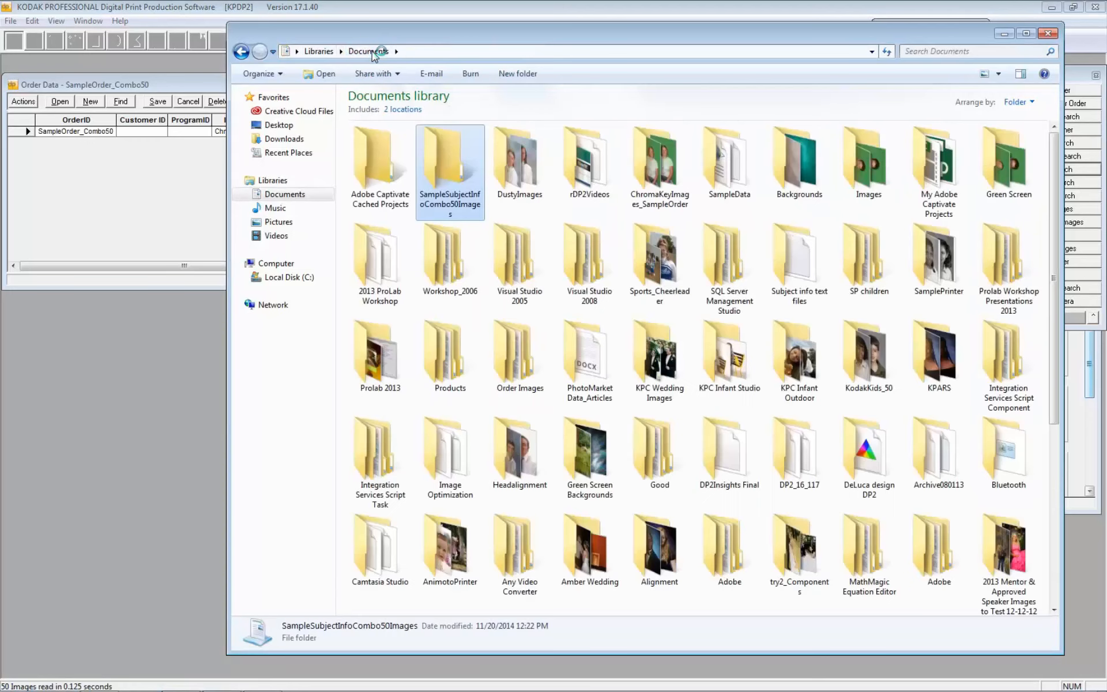
click(738, 161)
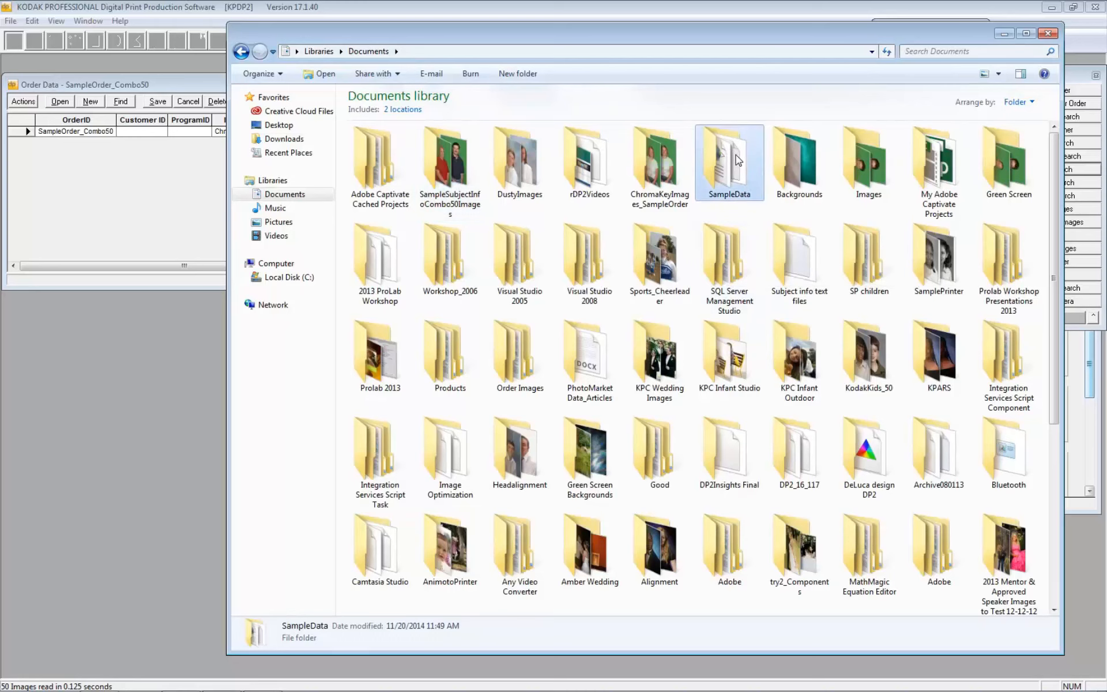
double_click(736, 169)
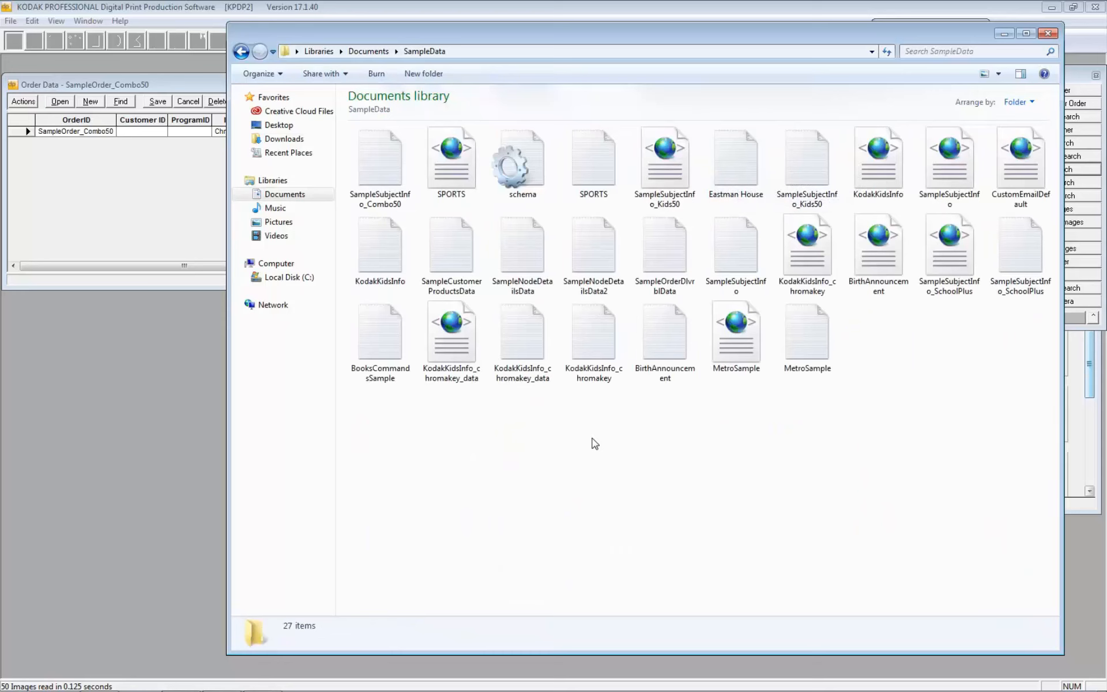
double_click(395, 167)
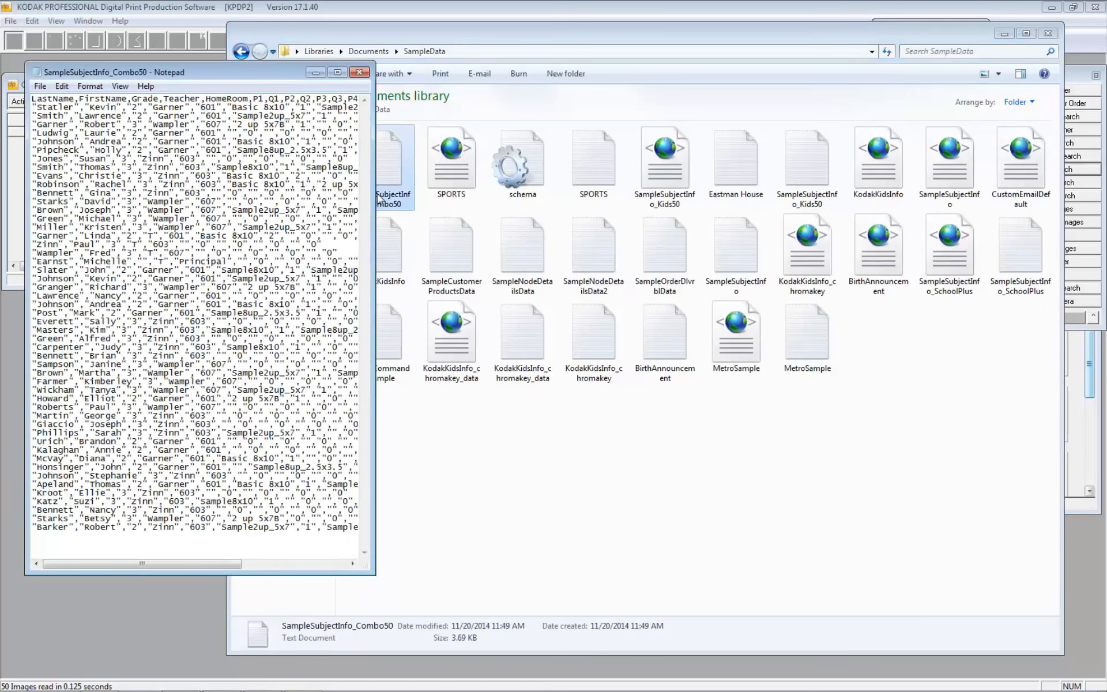
Step: Widen the text file window, highlight its header line of field names, and close the file and minimize the folder window
drag(372, 259, 759, 263)
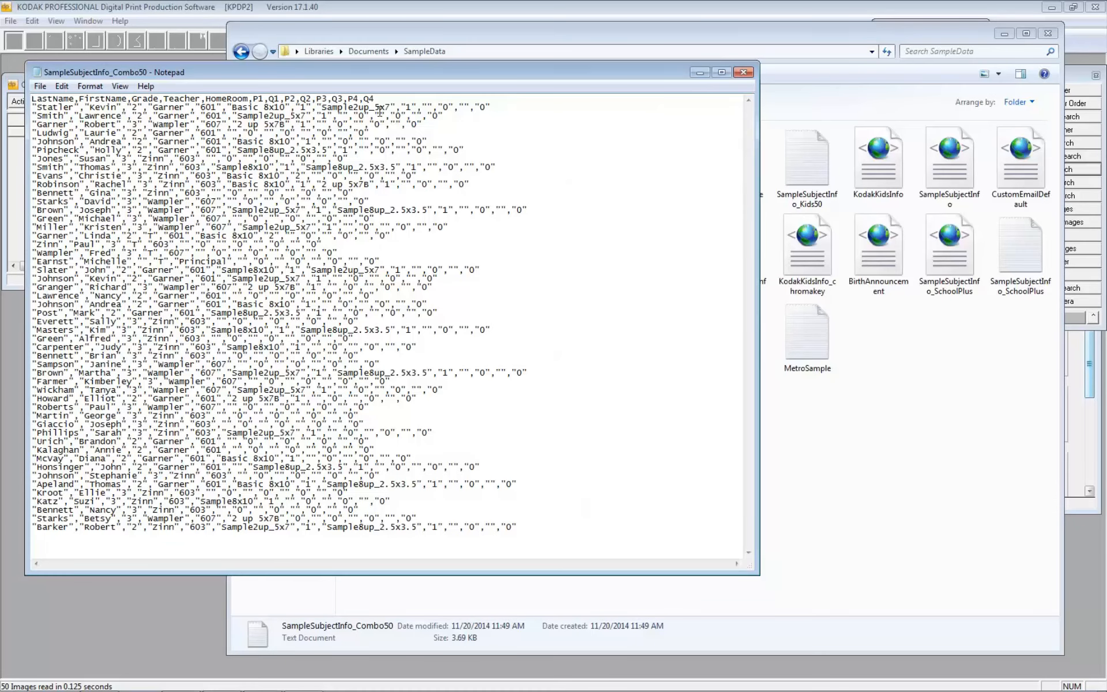
drag(375, 99, 19, 101)
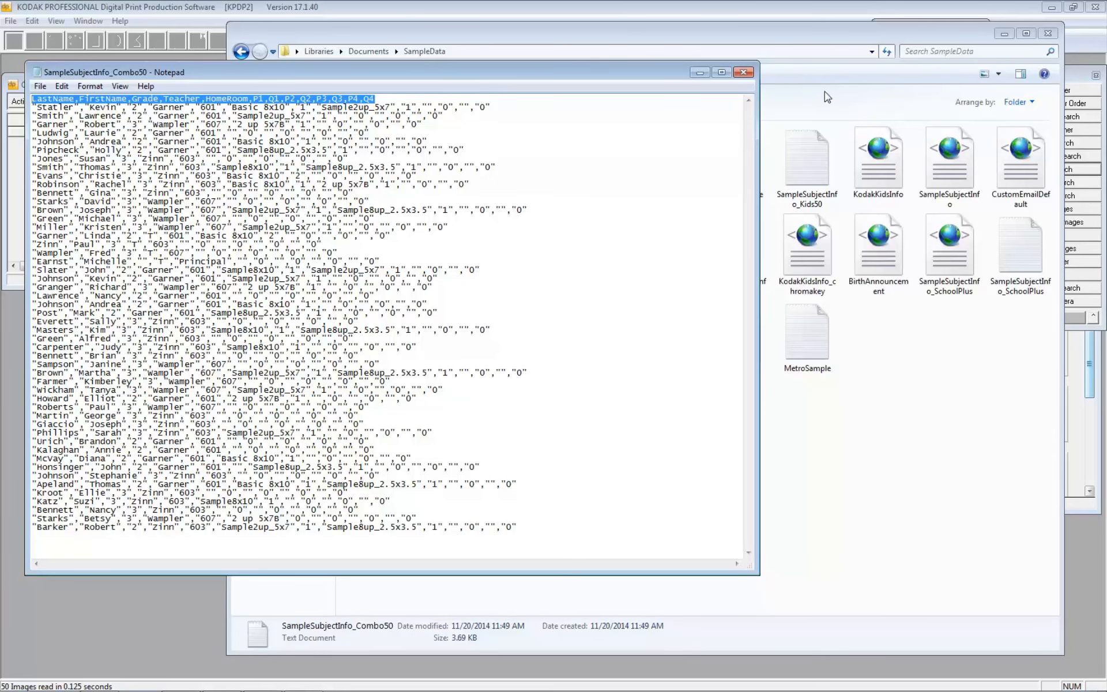
click(744, 74)
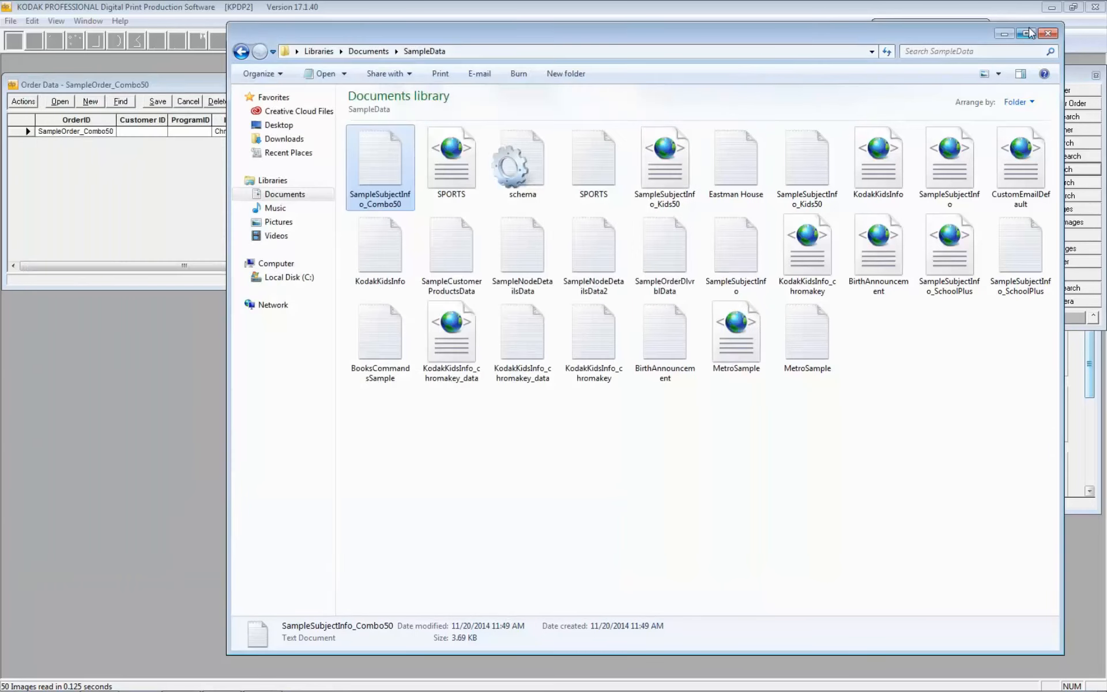
click(1002, 33)
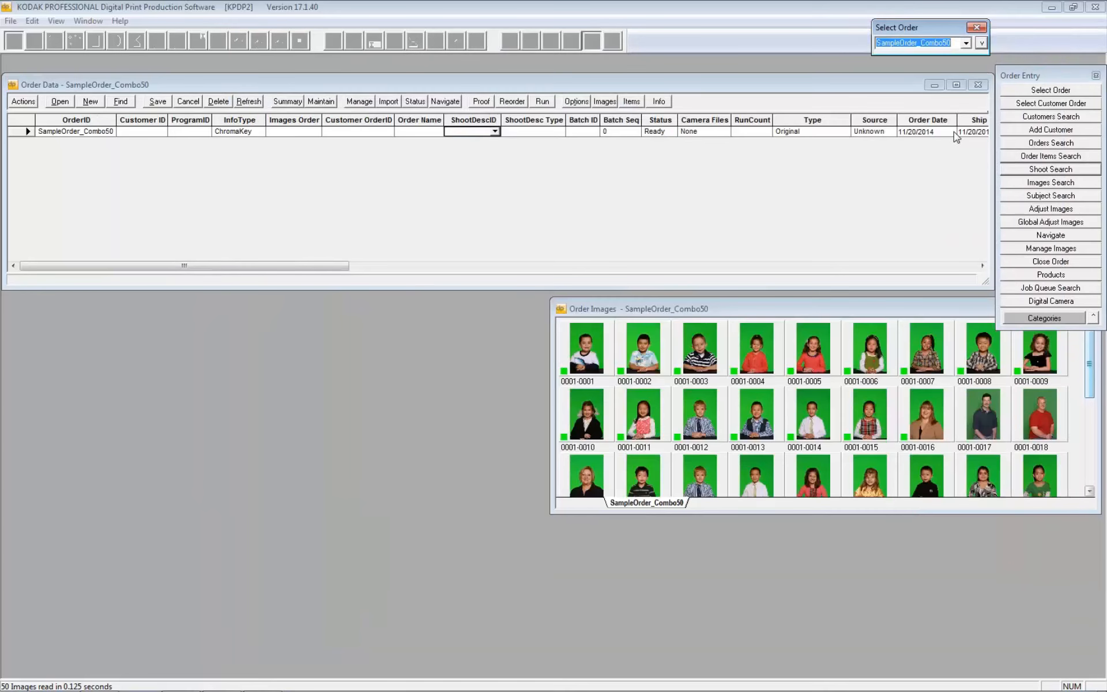
Step: Open the Subject Info Import setup from the Import category
click(1067, 319)
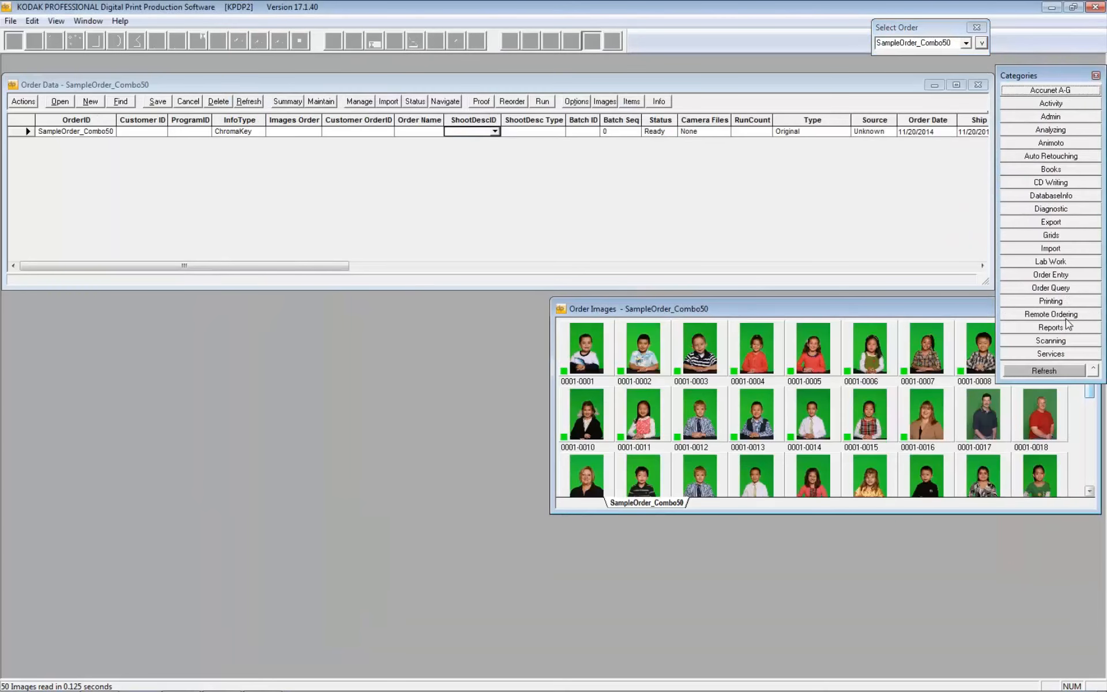
click(1070, 248)
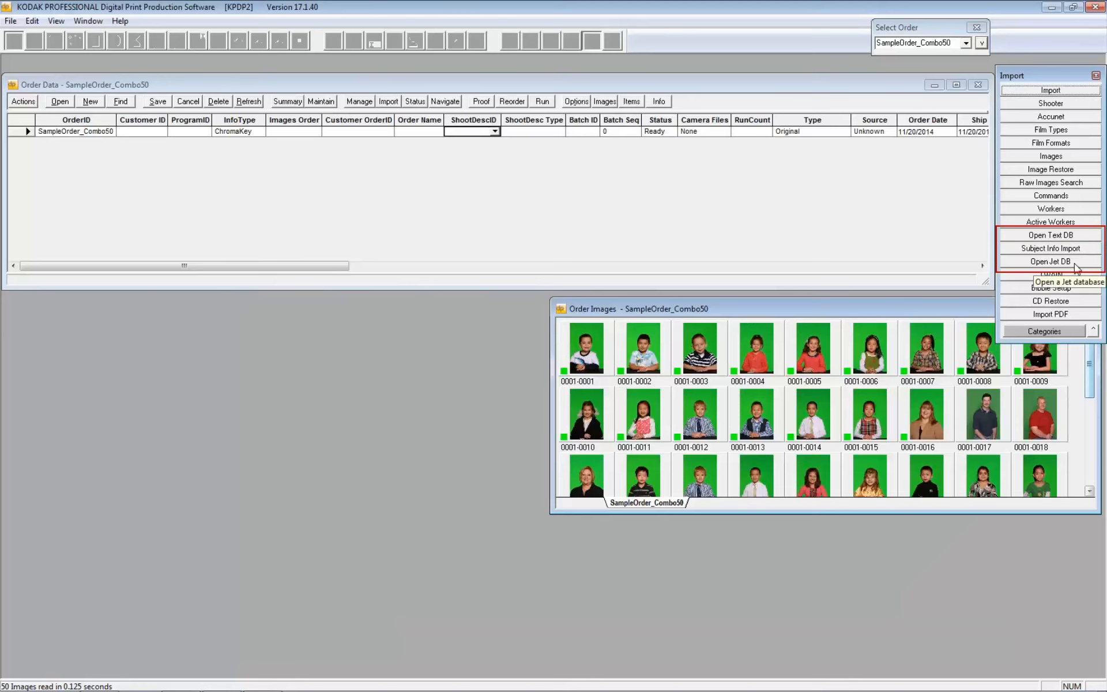
click(1076, 248)
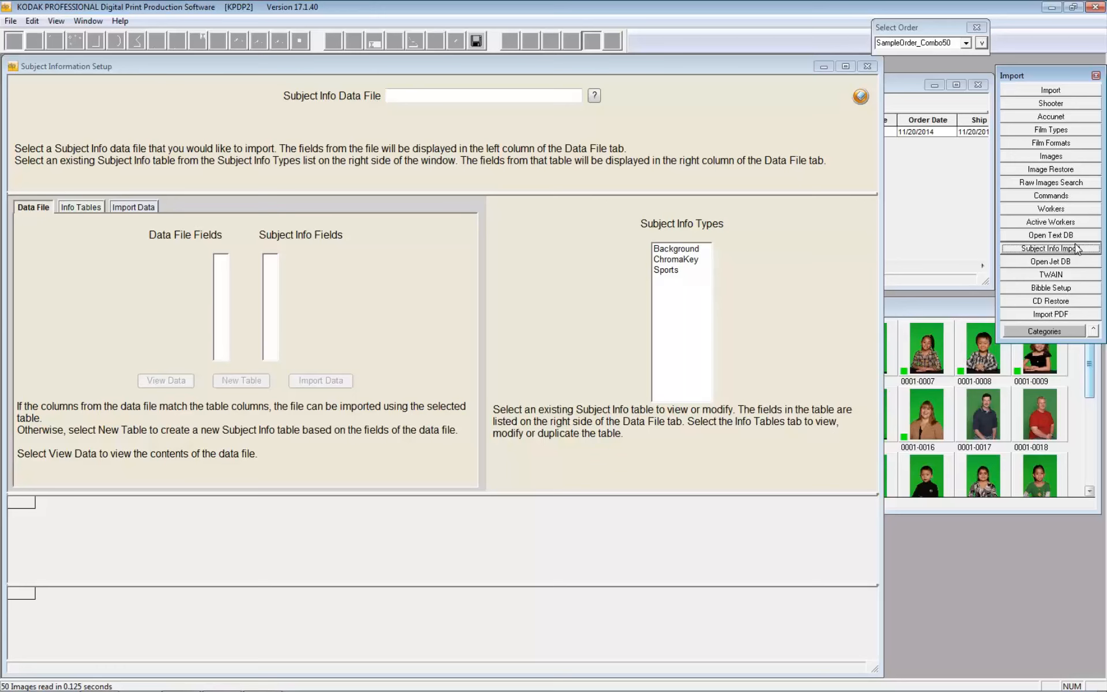
Step: Load SampleSubjectInfo_Combo50 from the SampleData folder as the subject info data file
click(595, 97)
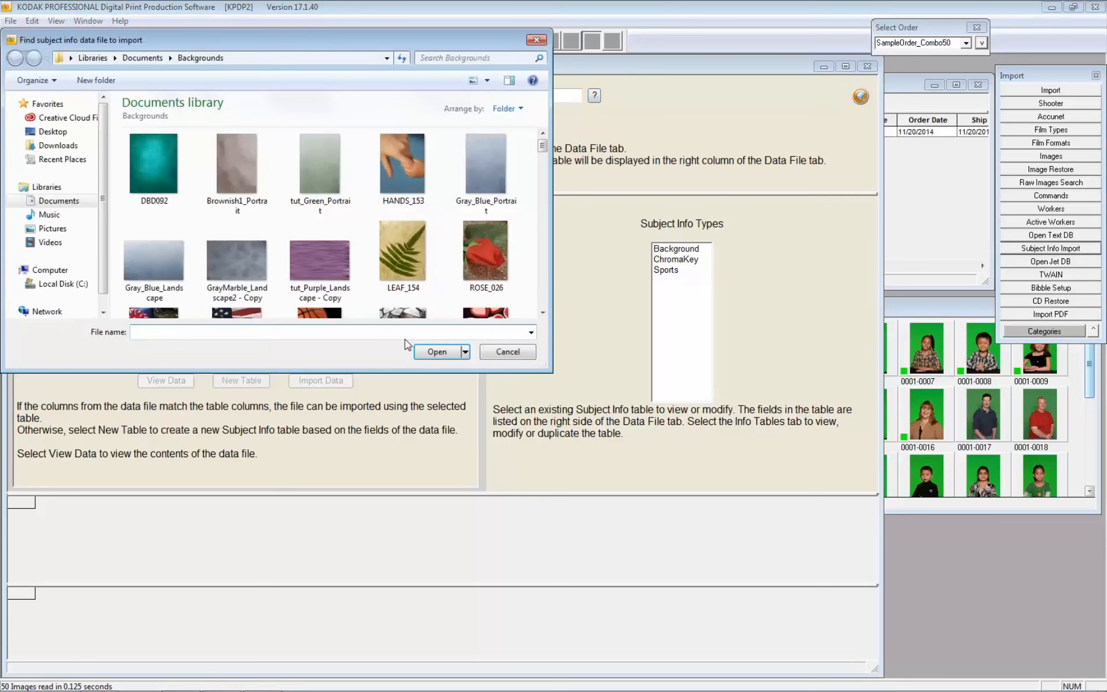
click(21, 201)
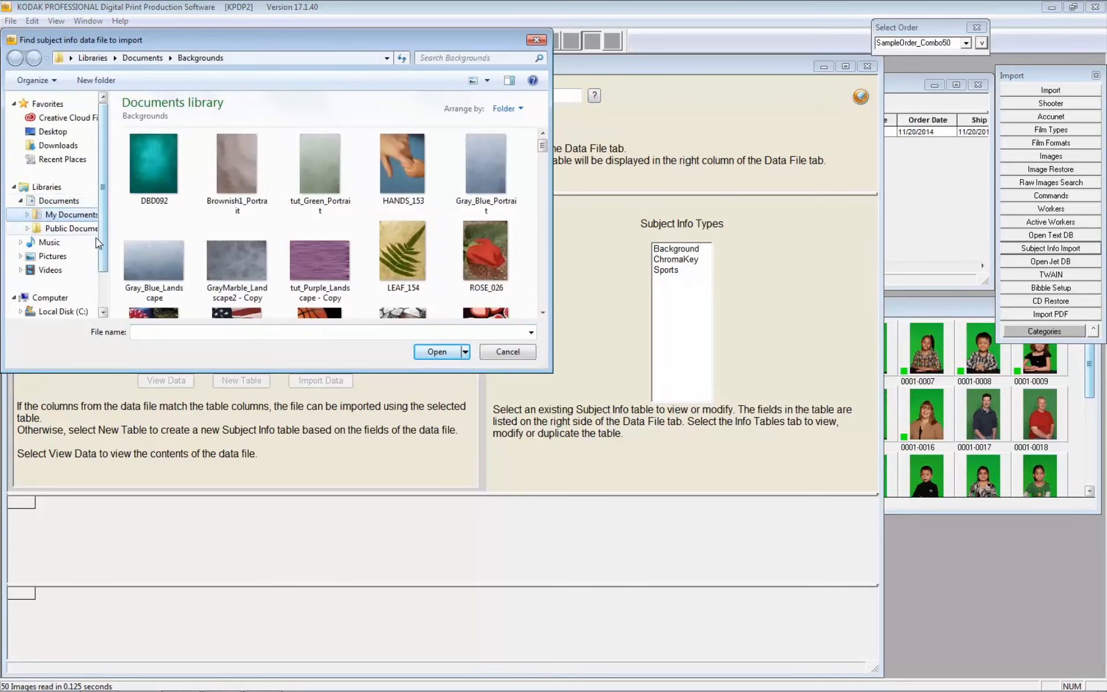
click(27, 215)
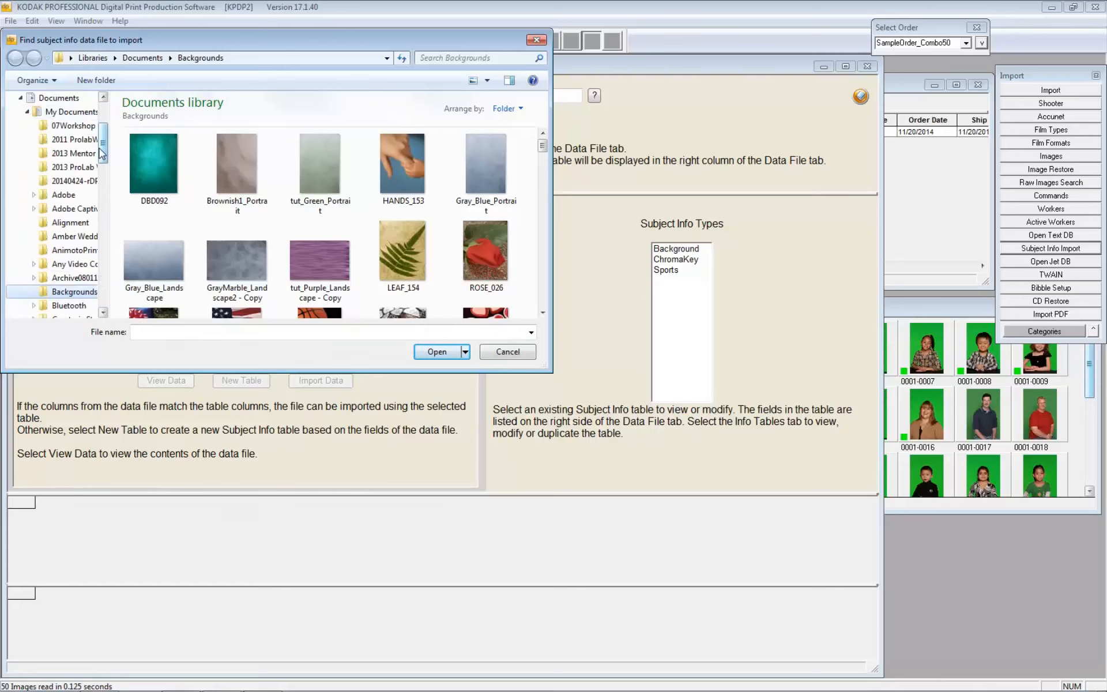
drag(102, 153, 104, 241)
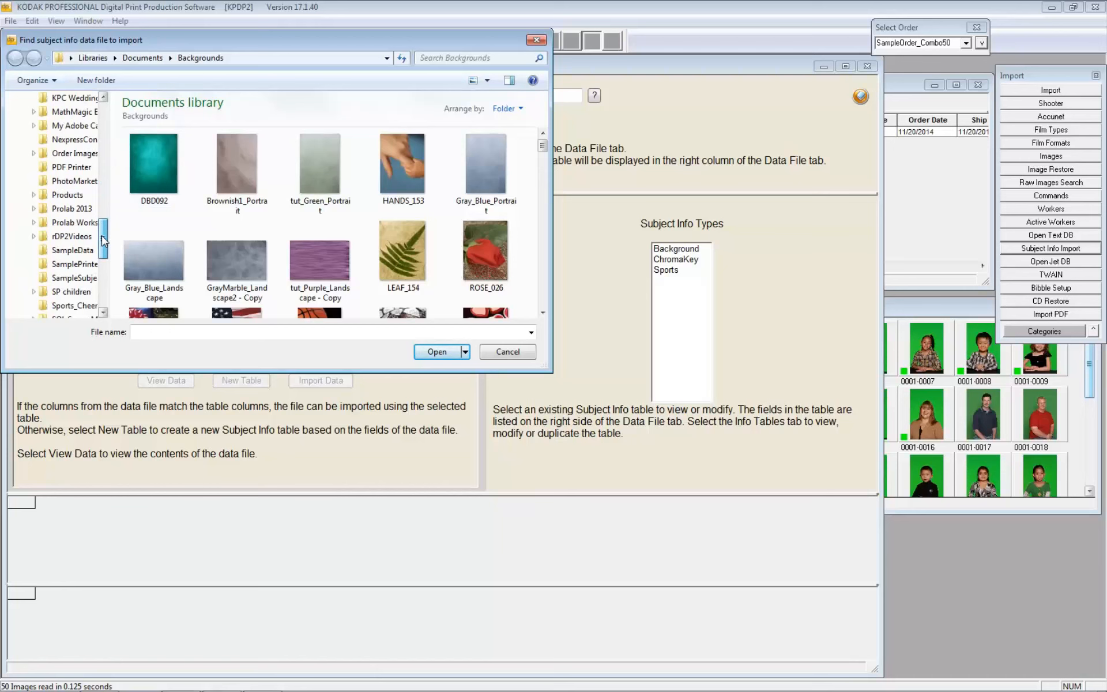
click(57, 252)
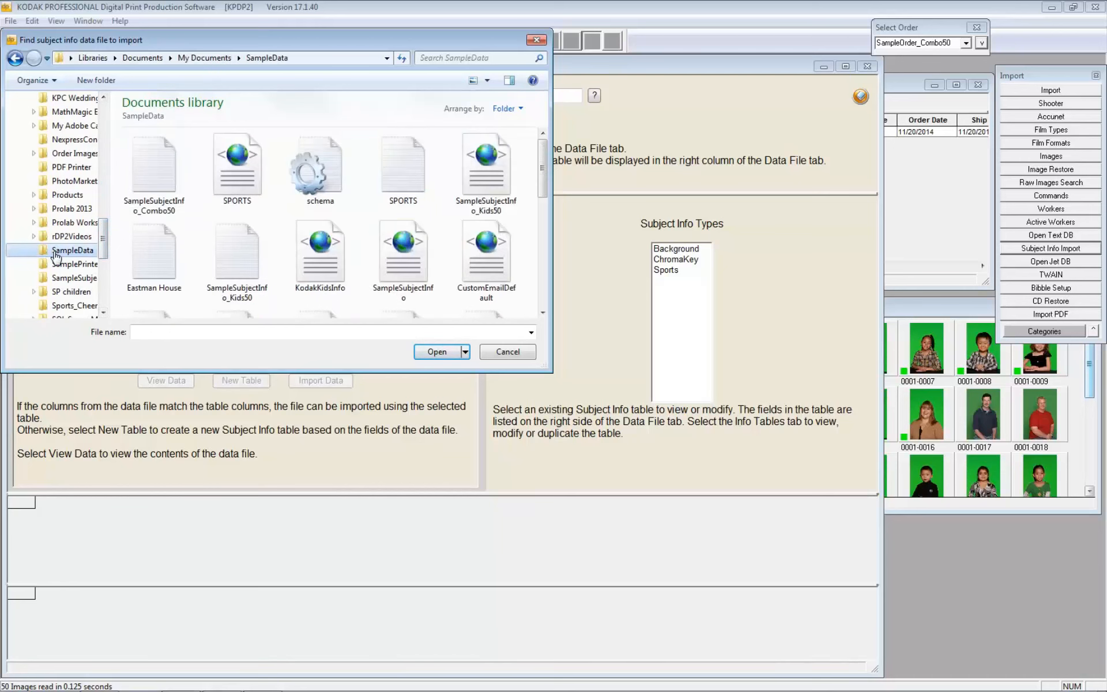
click(146, 182)
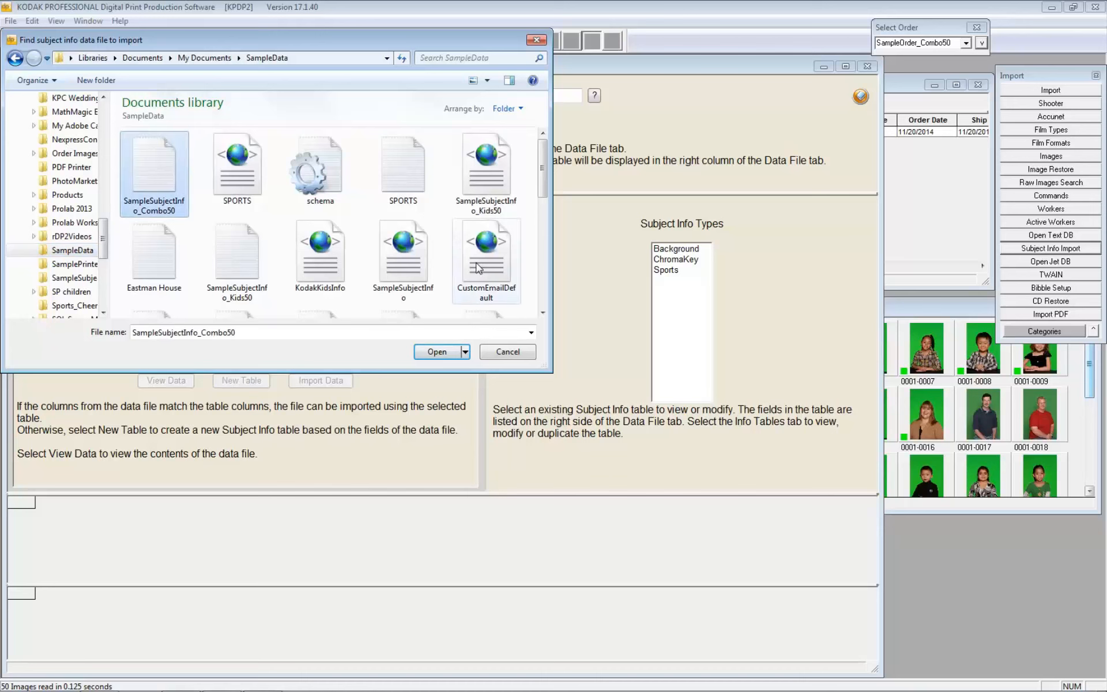
click(428, 353)
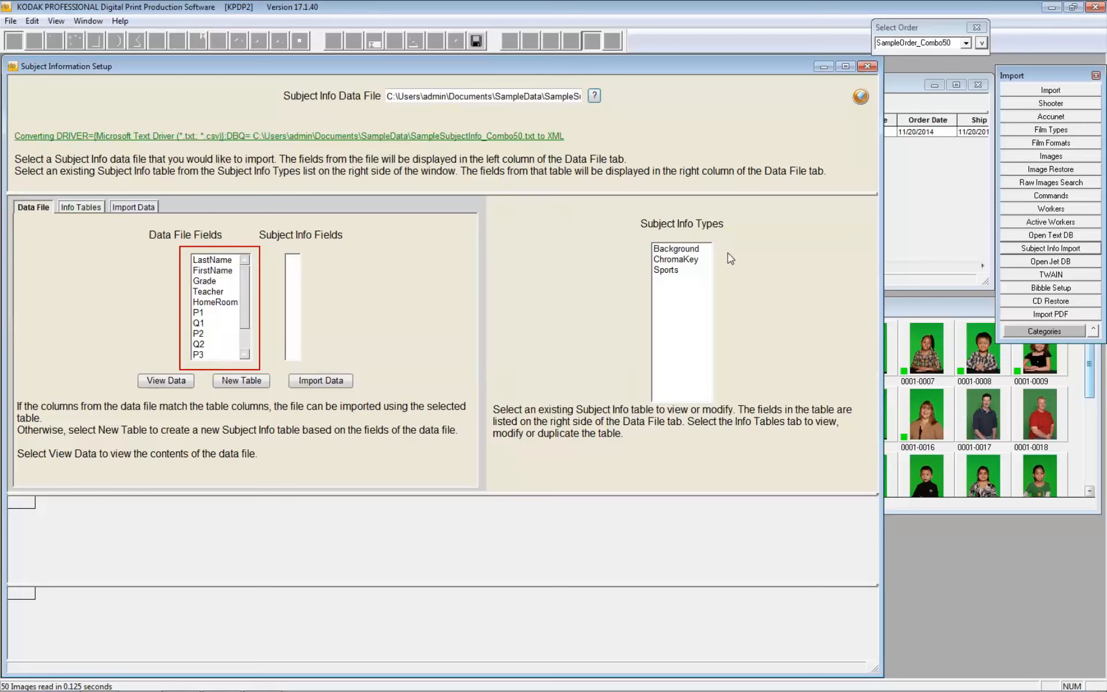
Step: Choose the ChromaKey subject info type, display the data file's records and select all of them
click(686, 262)
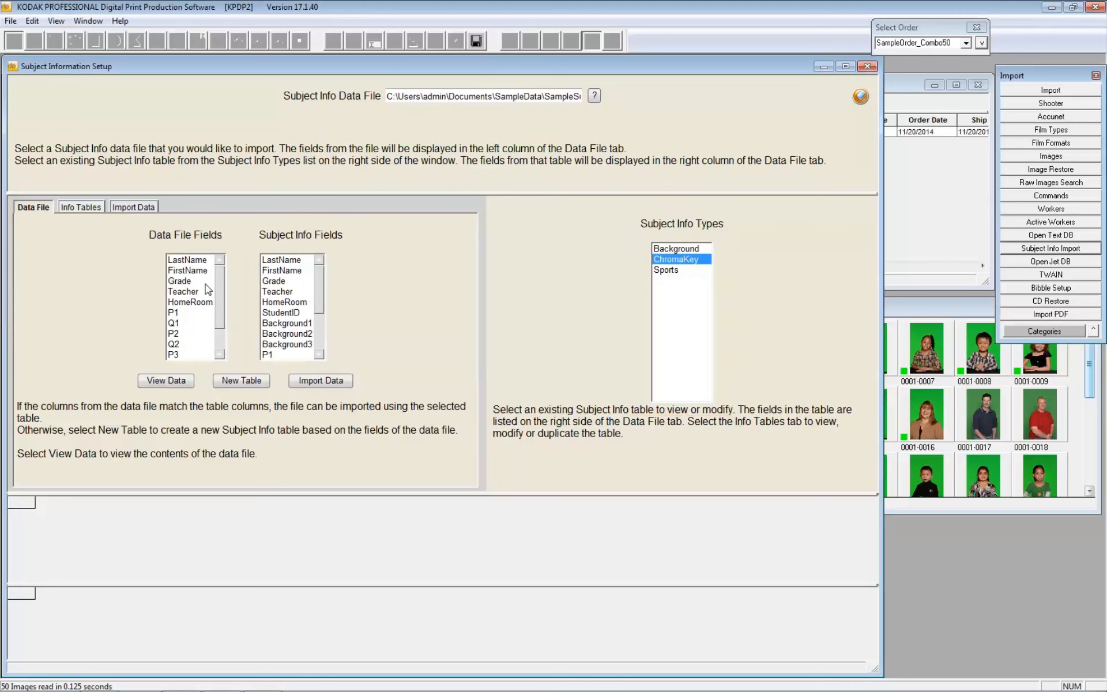
click(159, 383)
click(25, 596)
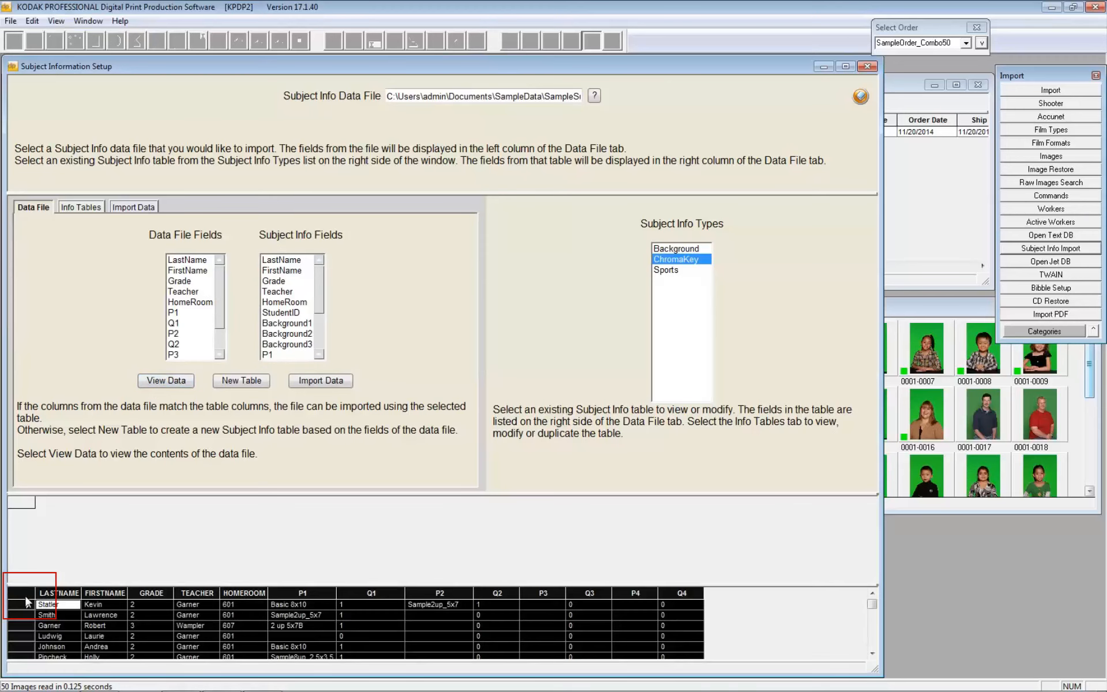
Step: Start importing the selected data and set the target order ID to SampleOrder_Combo50
click(322, 382)
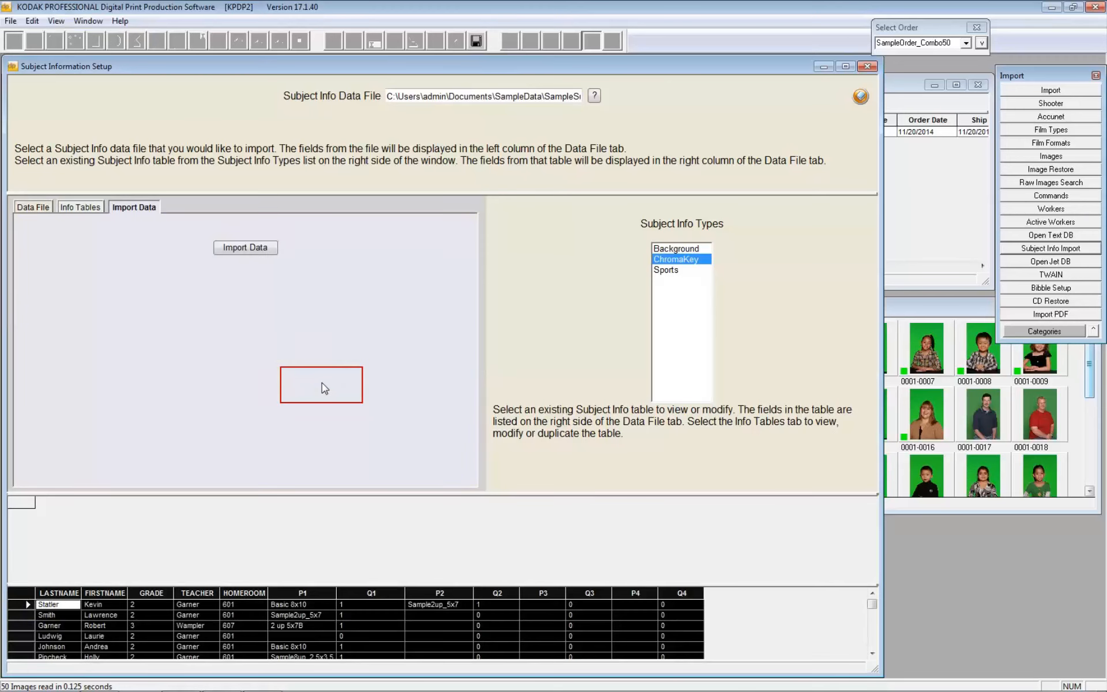
click(245, 247)
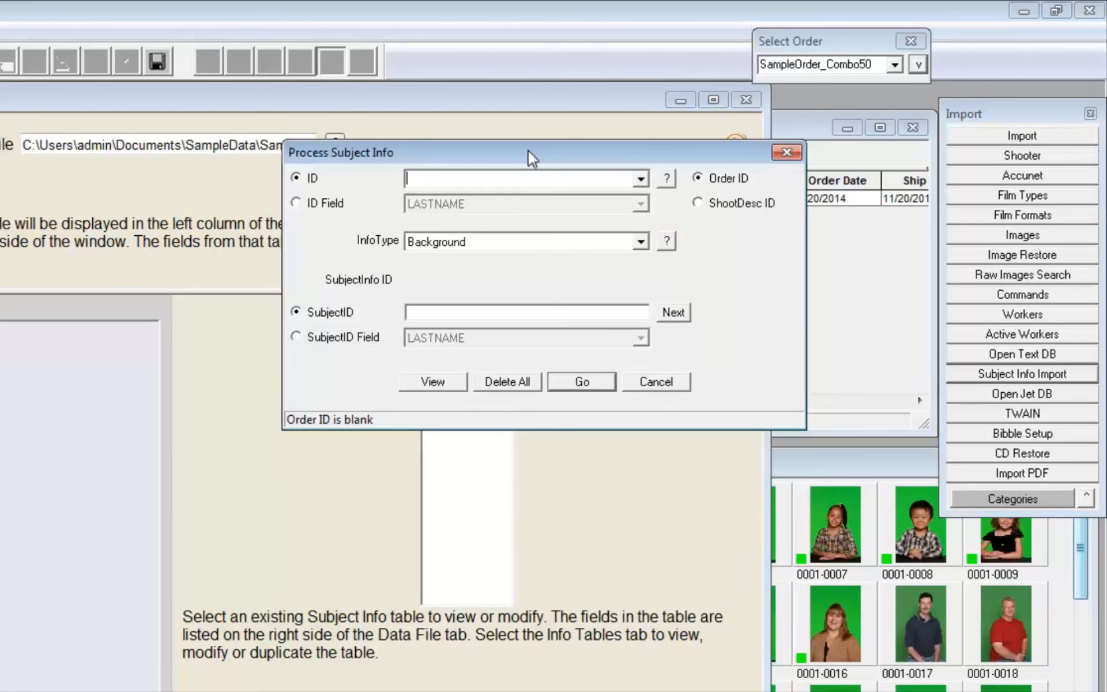
text(s)
click(641, 179)
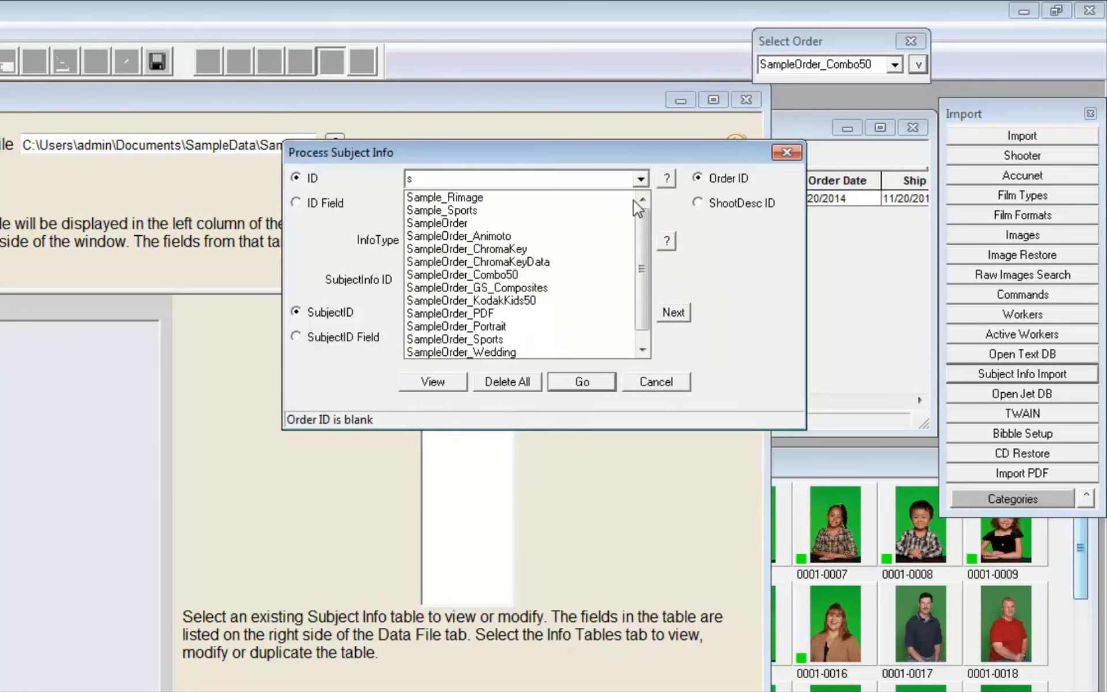
click(478, 276)
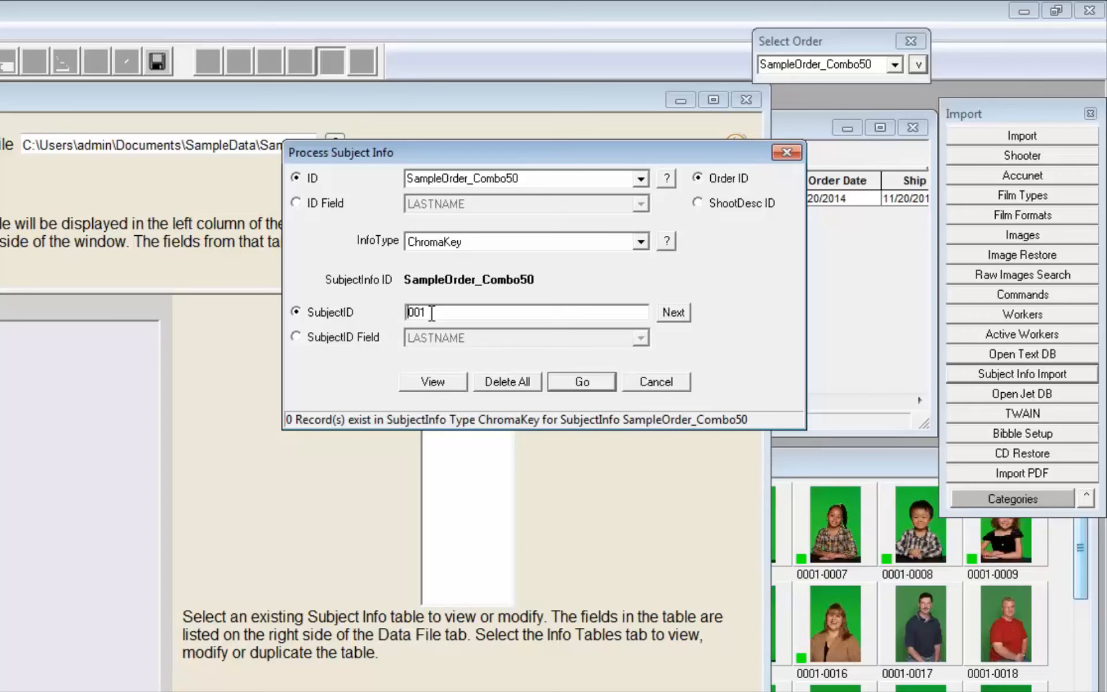
Step: Browse the data fields offered by the SubjectID Field option, and return to the SubjectID option
click(296, 338)
click(640, 338)
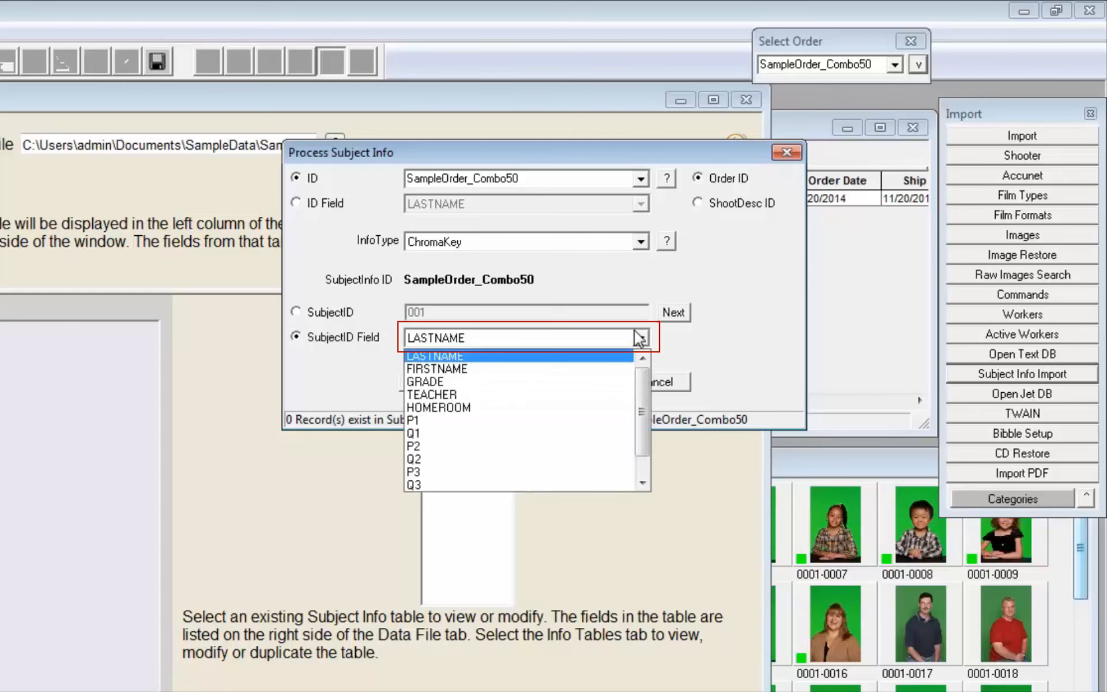
drag(643, 395, 650, 366)
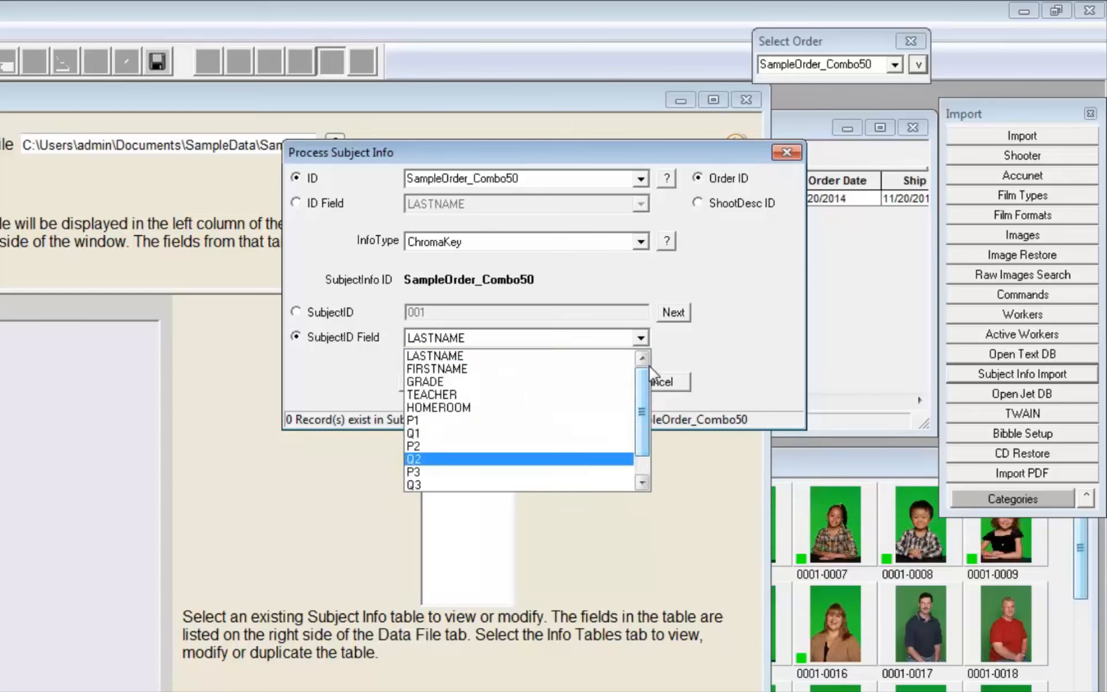
click(297, 328)
click(296, 312)
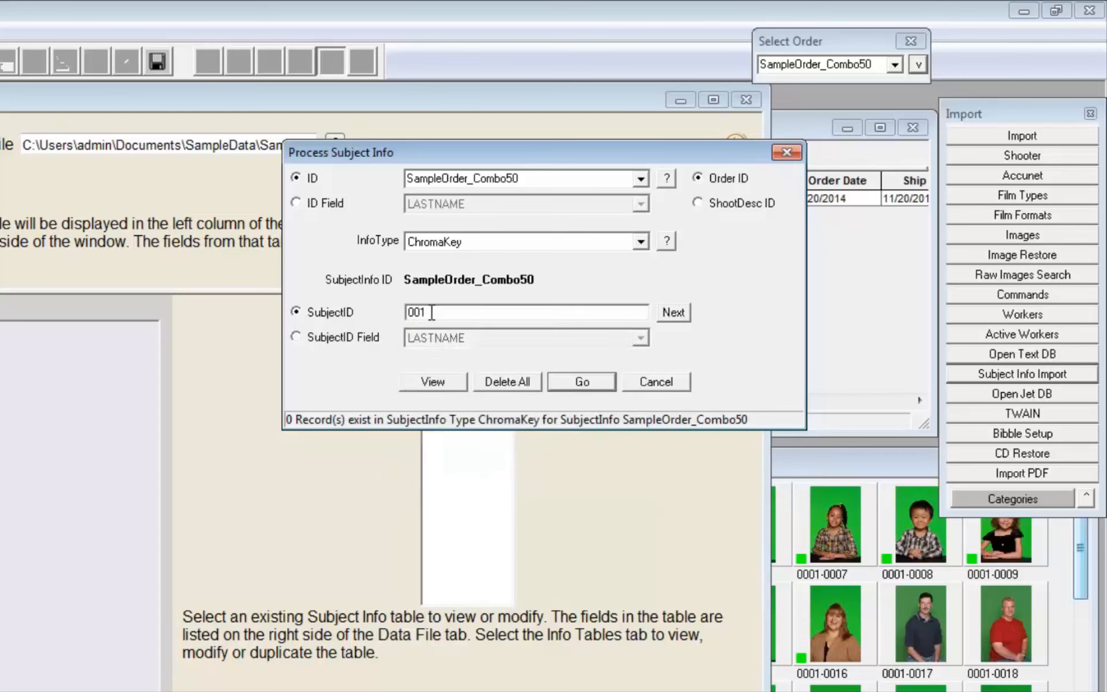
Step: Run the import with subject IDs starting at 001, approve adding the ChromaKey records, and close the import windows
click(598, 383)
drag(247, 403, 253, 229)
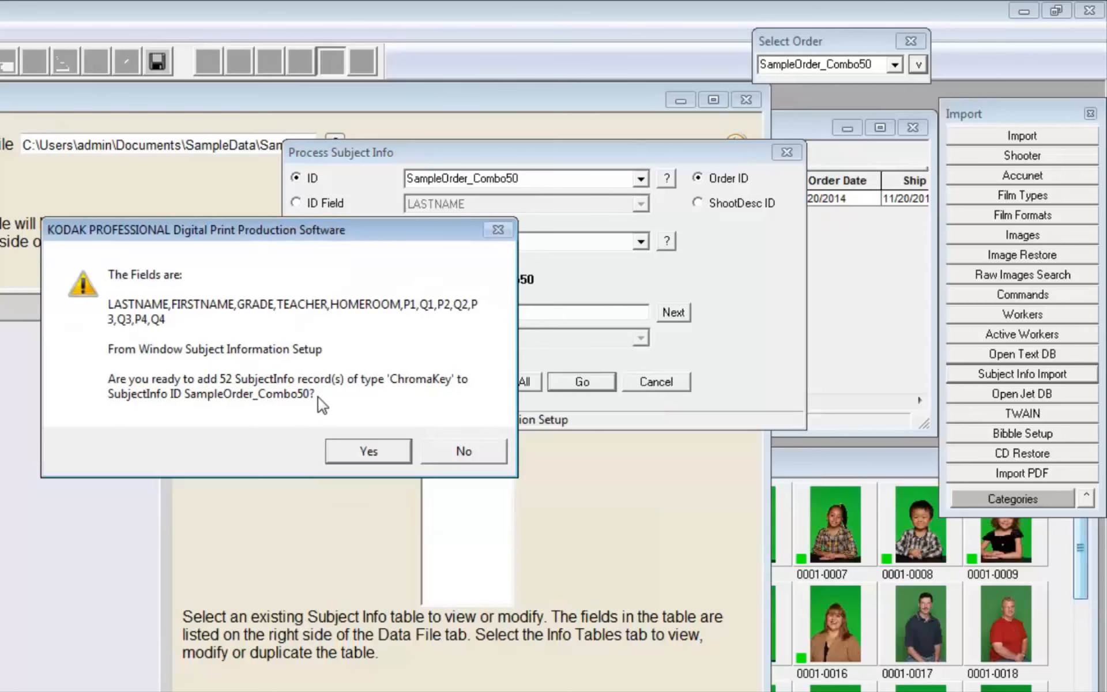
click(357, 458)
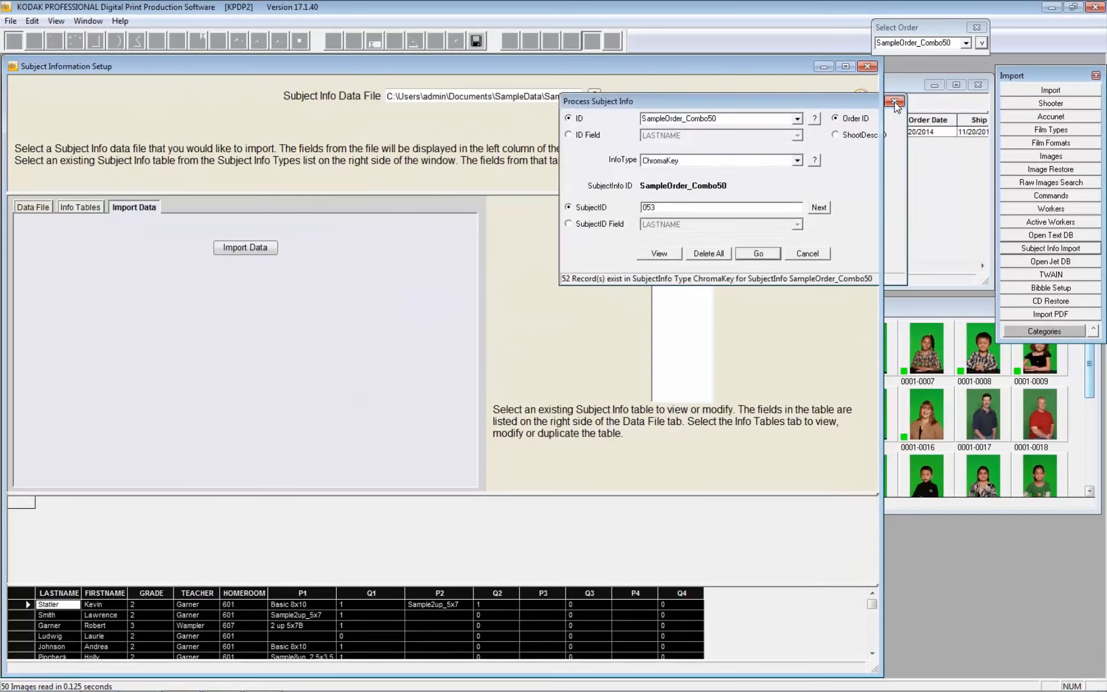
click(895, 102)
click(867, 66)
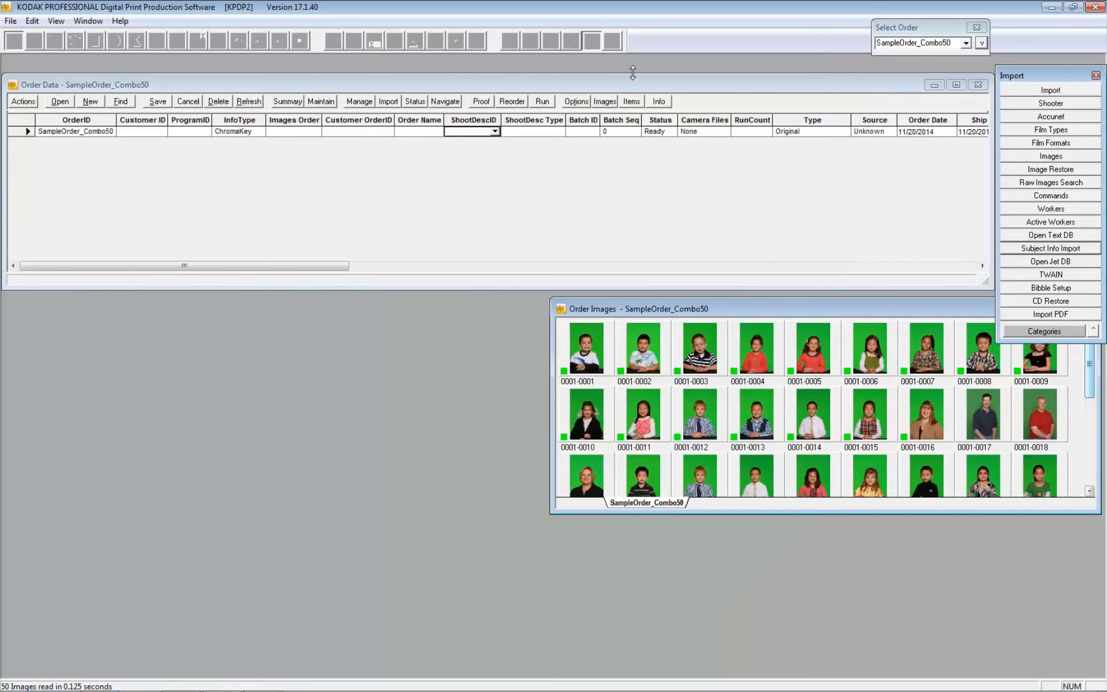
Step: Open the subject info records of SampleOrder_Combo50, reposition their window, and highlight the SubjectID and OrderID columns
click(113, 148)
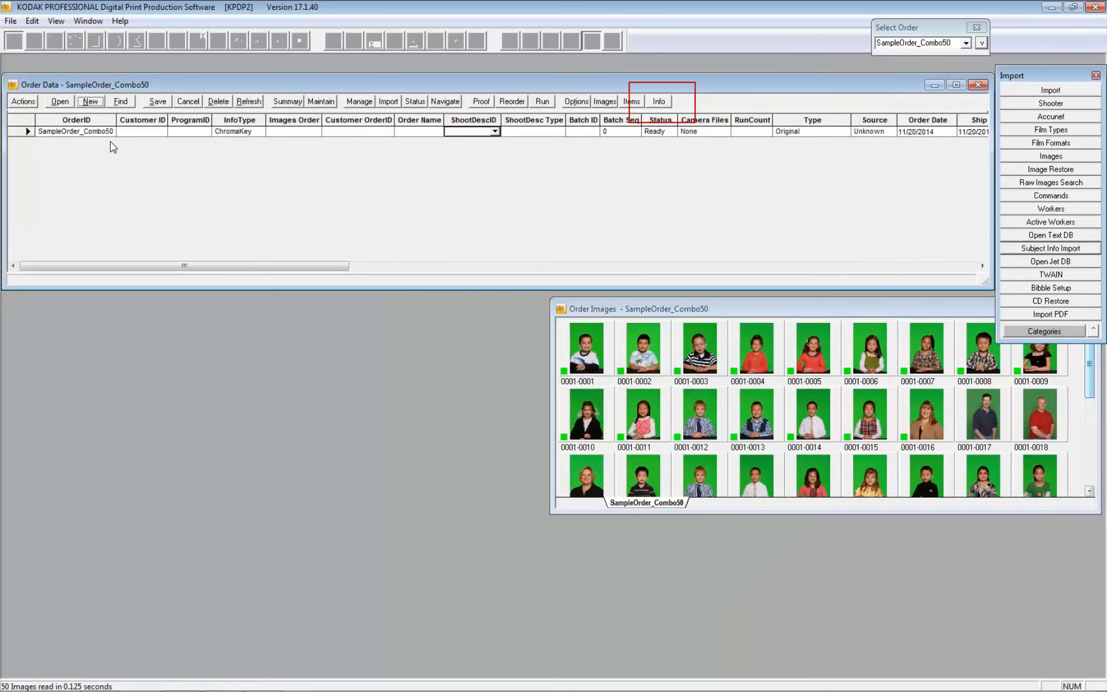
click(660, 104)
drag(416, 525, 435, 347)
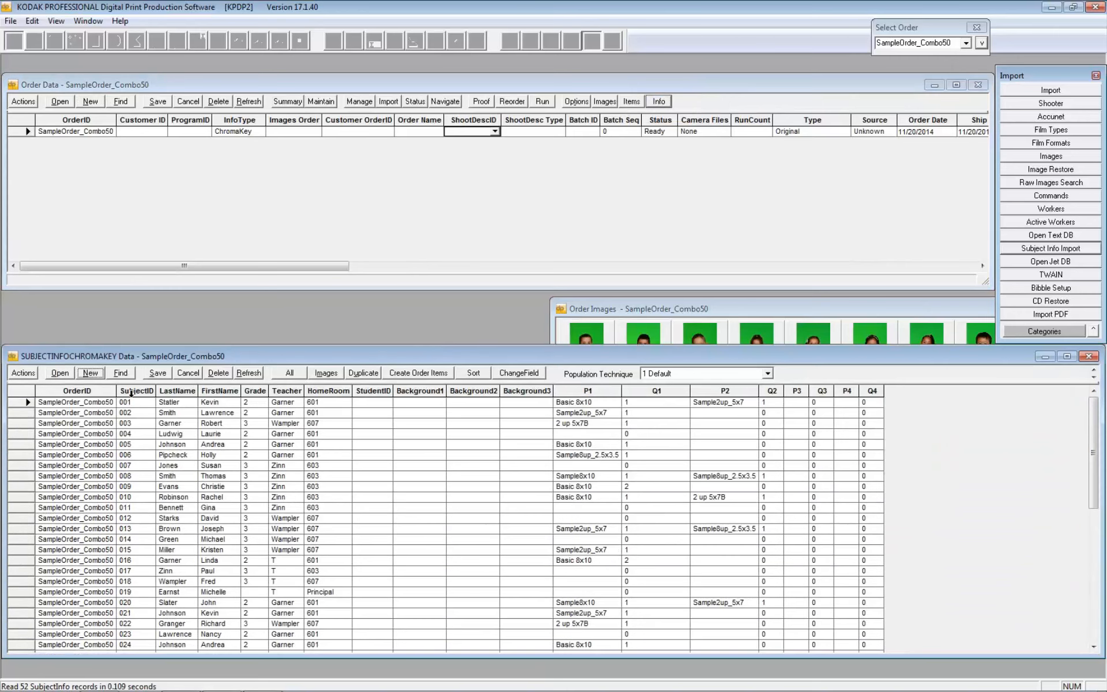
click(133, 391)
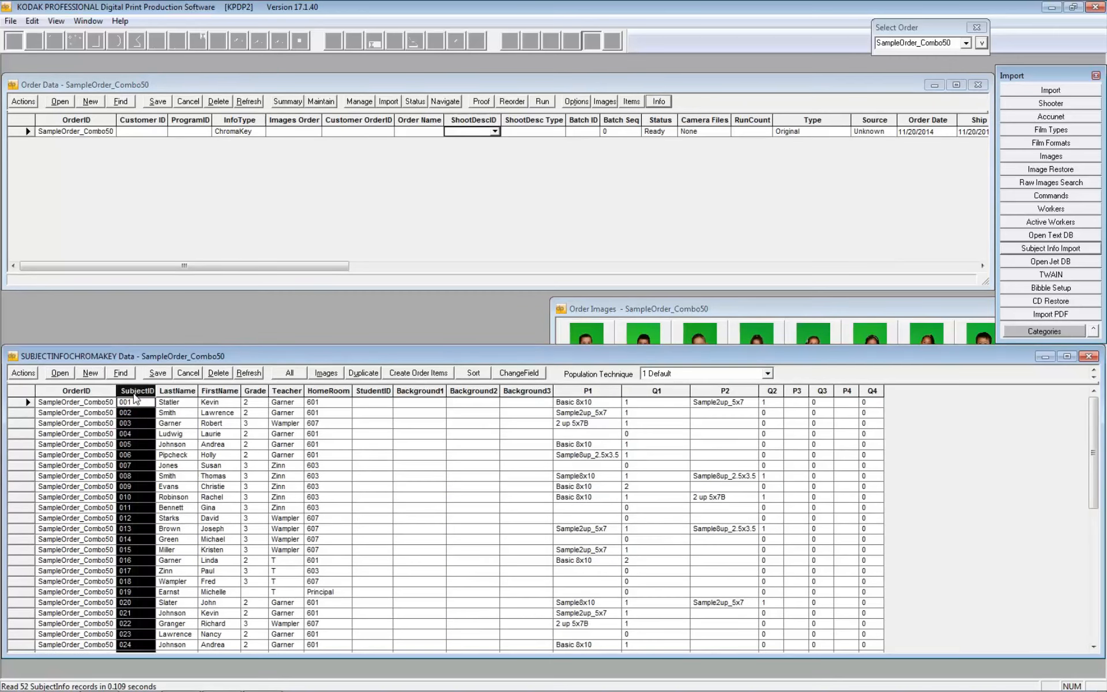
click(81, 391)
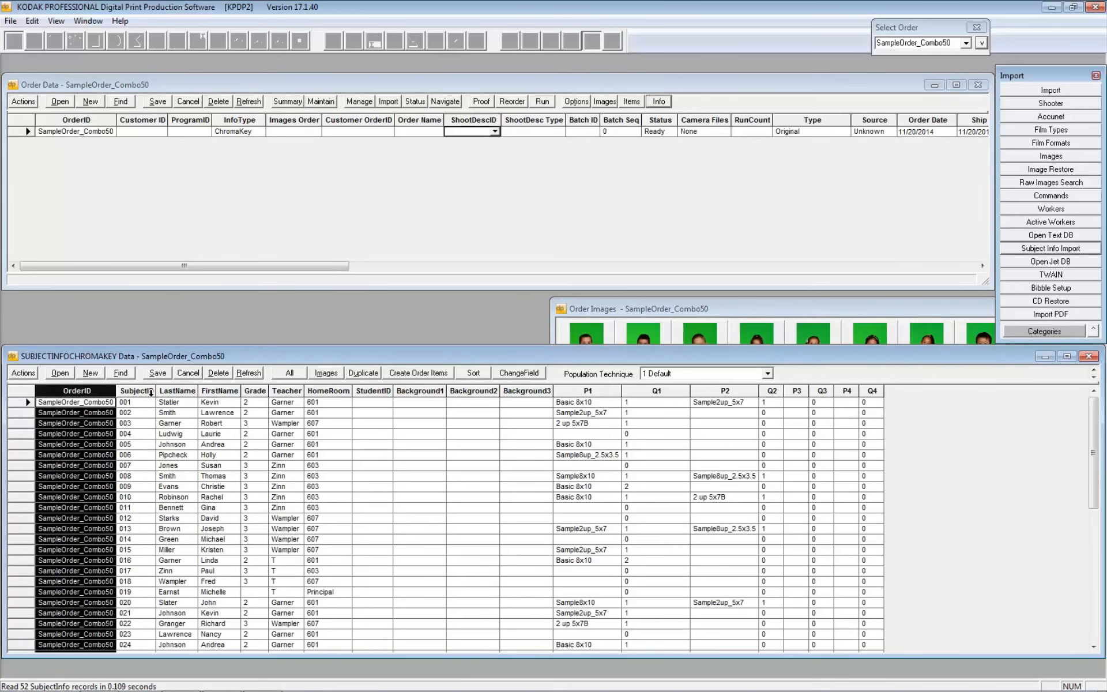
Step: Highlight the LastName and FirstName columns of the subject info records, and shrink that window to uncover the order images
click(172, 394)
click(212, 392)
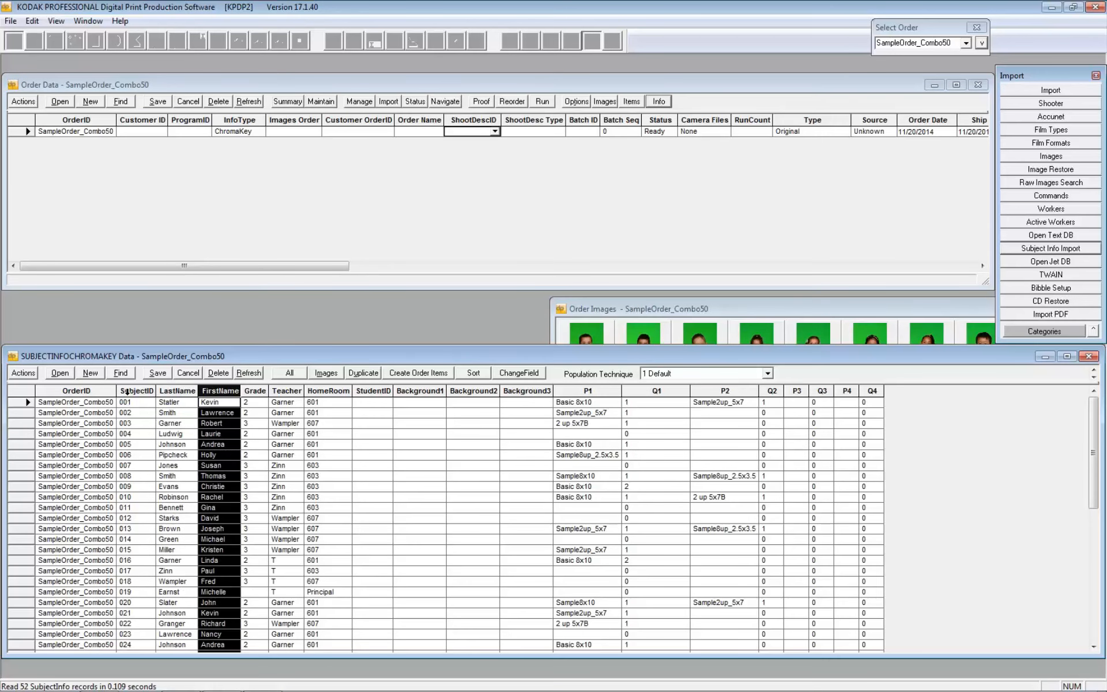
drag(983, 348, 973, 482)
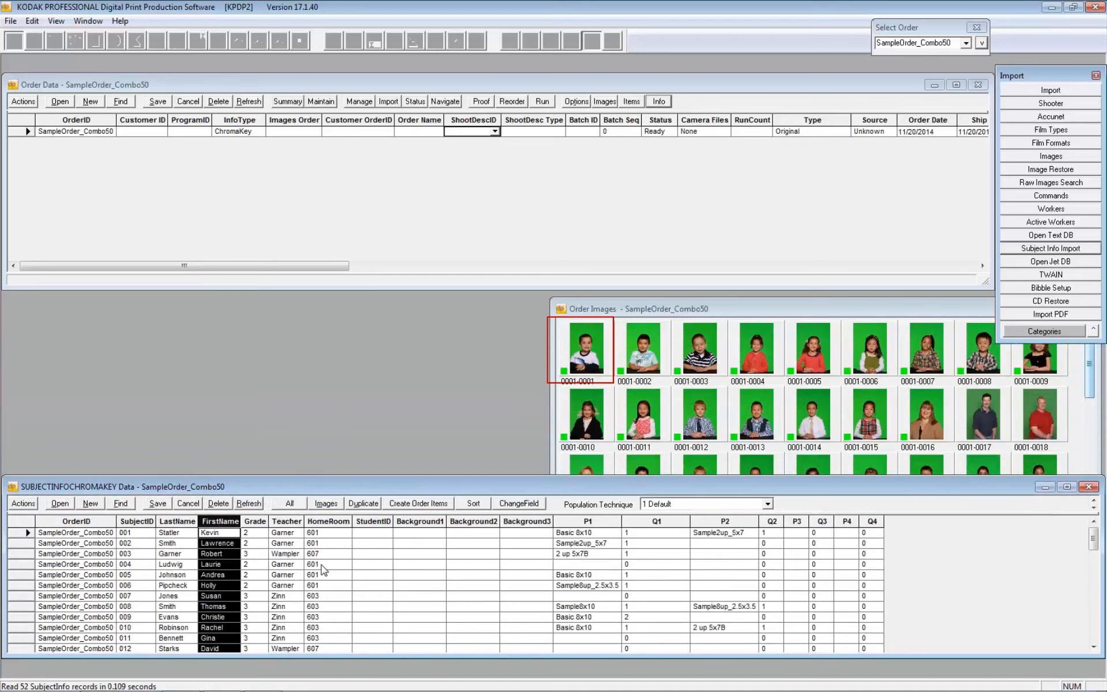
Step: Open the data record of image 0001-0001, highlight its Subject ID column, and close the record
click(588, 348)
right_click(588, 348)
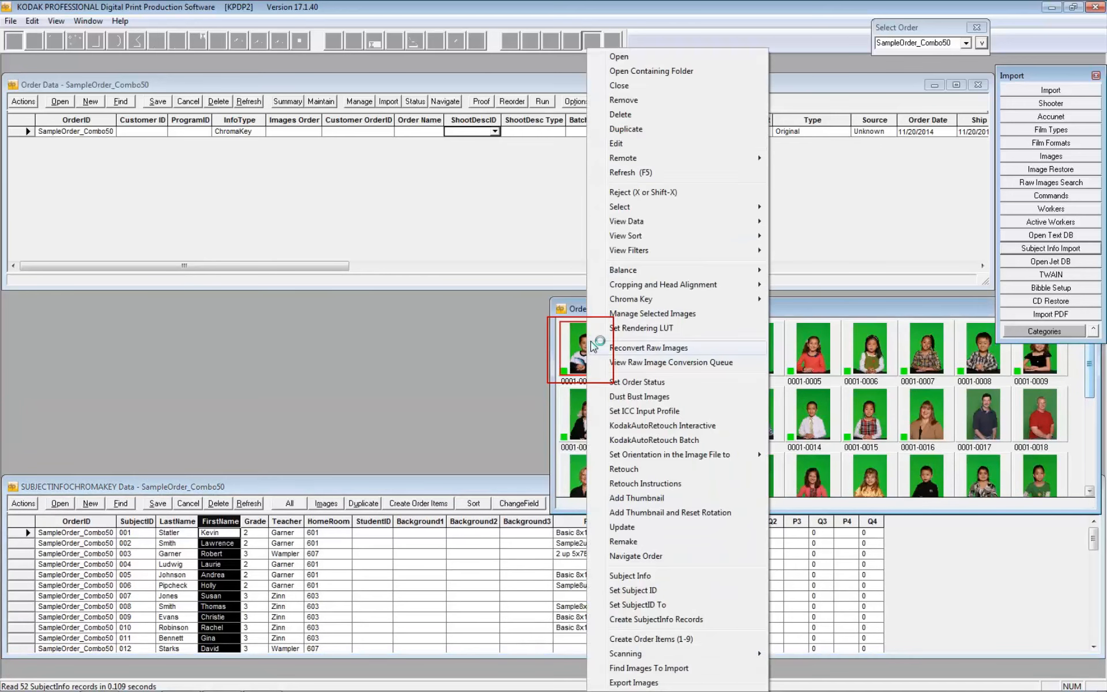
click(629, 145)
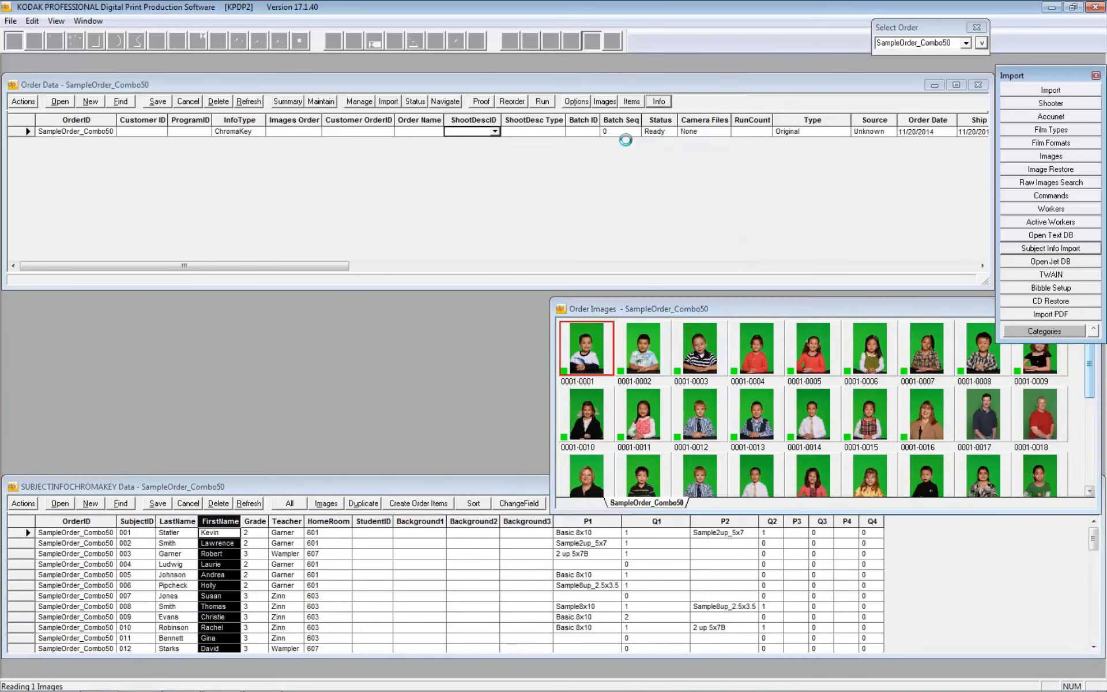
click(193, 257)
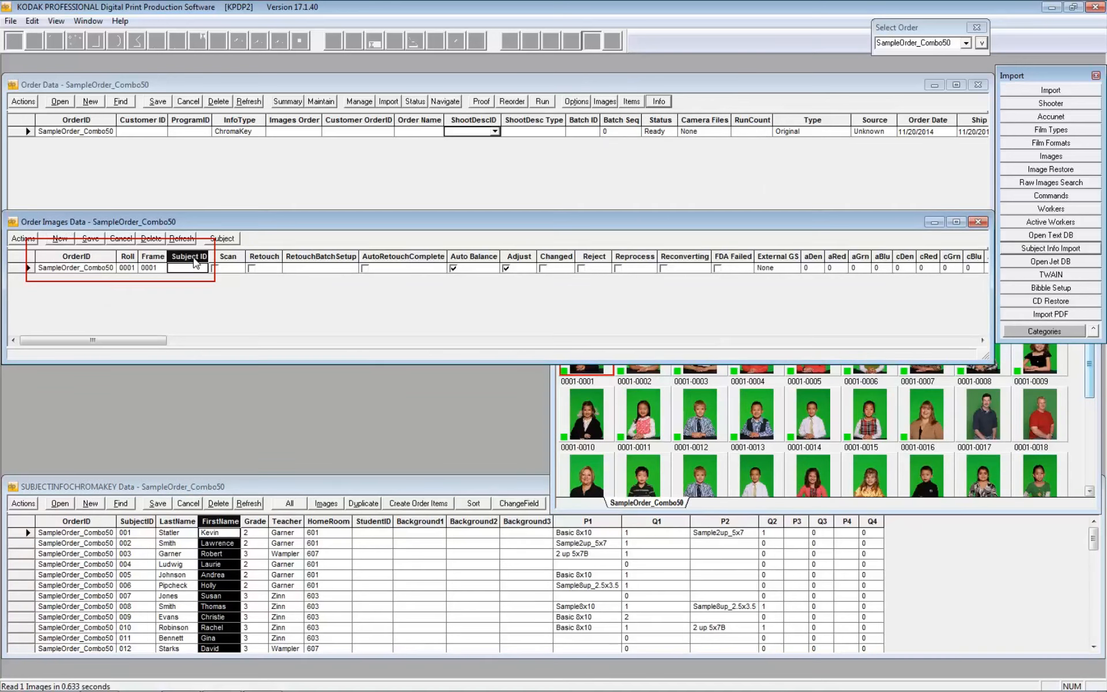
click(980, 224)
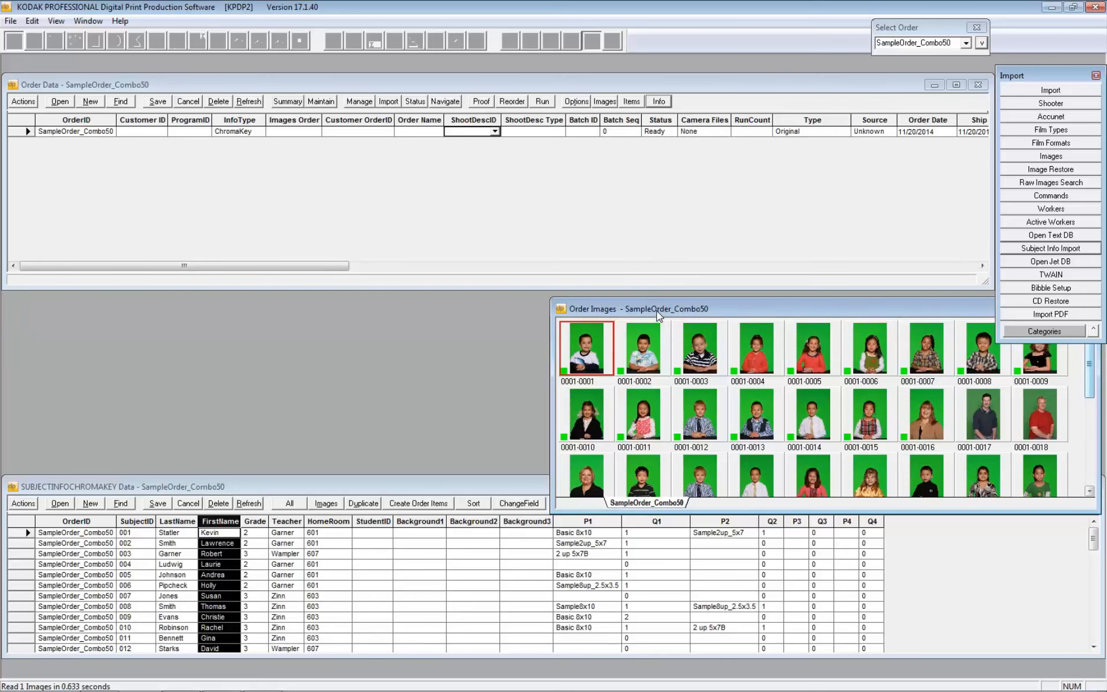
Step: Assign subject IDs to all images of the order, starting at 001 with an increment of 1
key(ctrl+a)
right_click(577, 337)
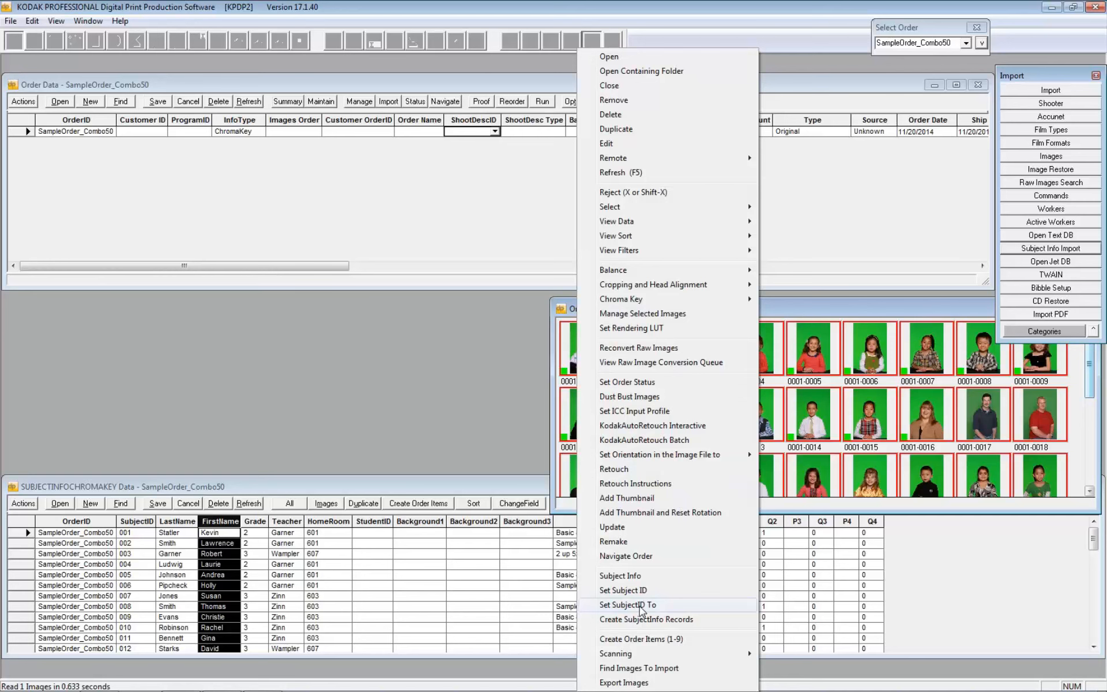
click(640, 605)
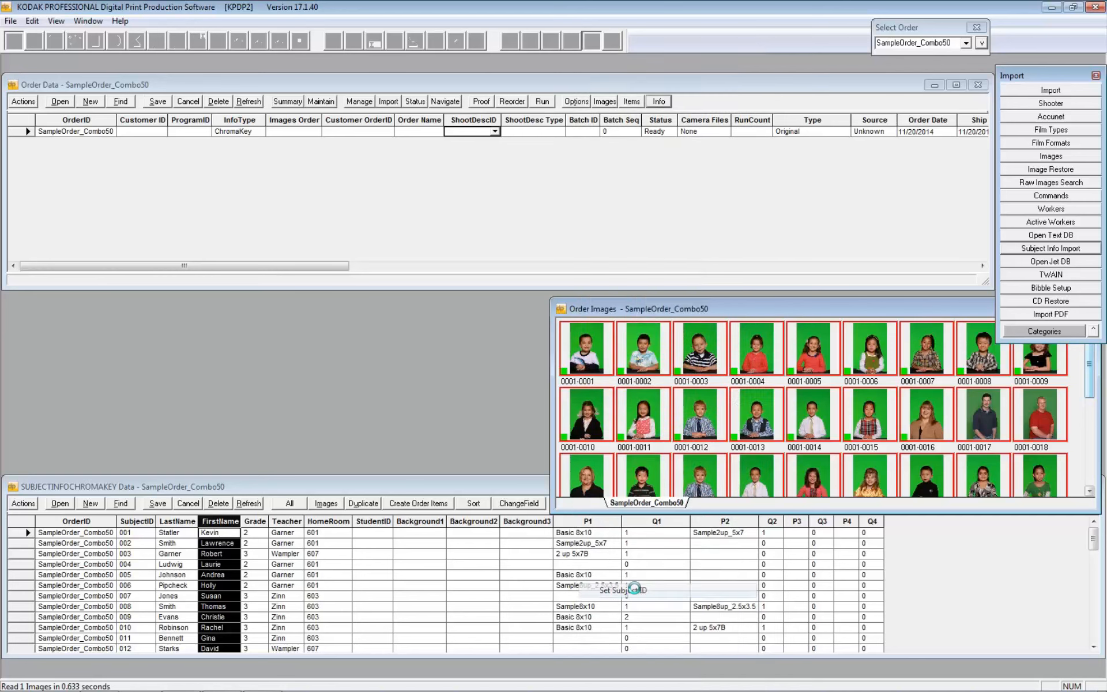
drag(856, 411, 757, 328)
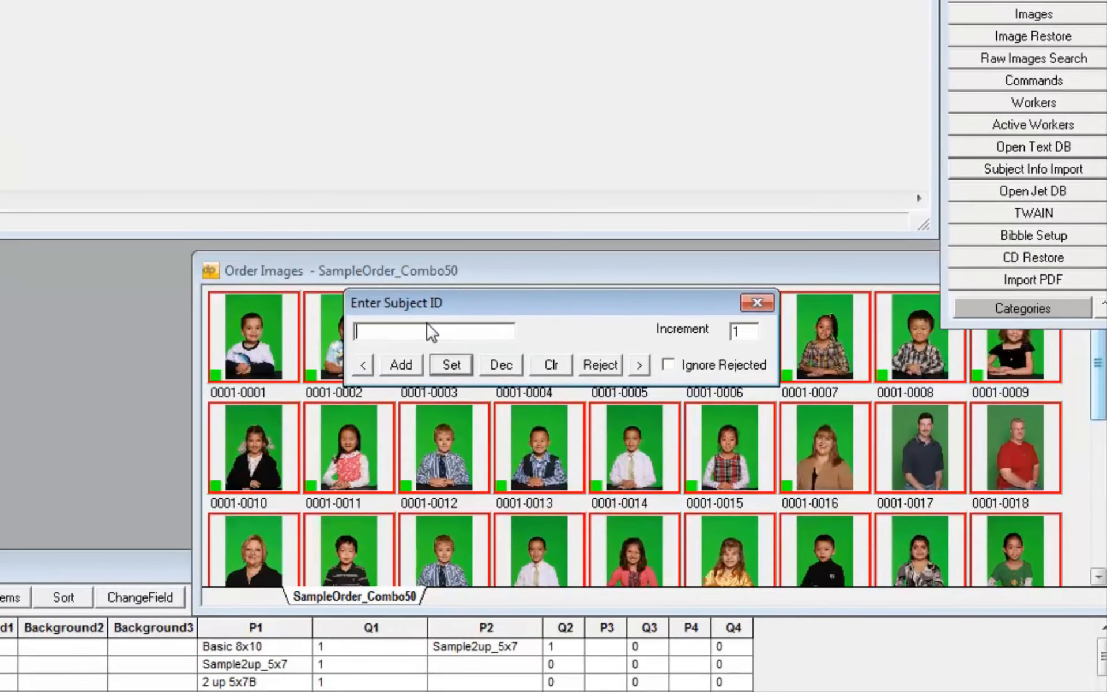
text(001)
double_click(741, 331)
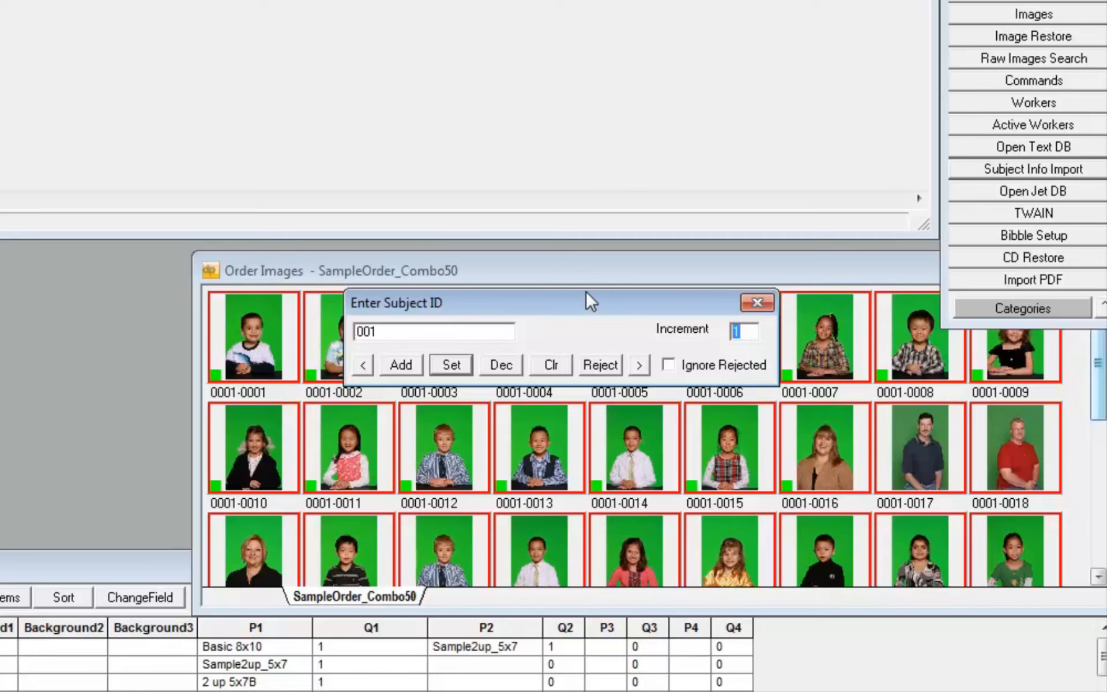
click(451, 365)
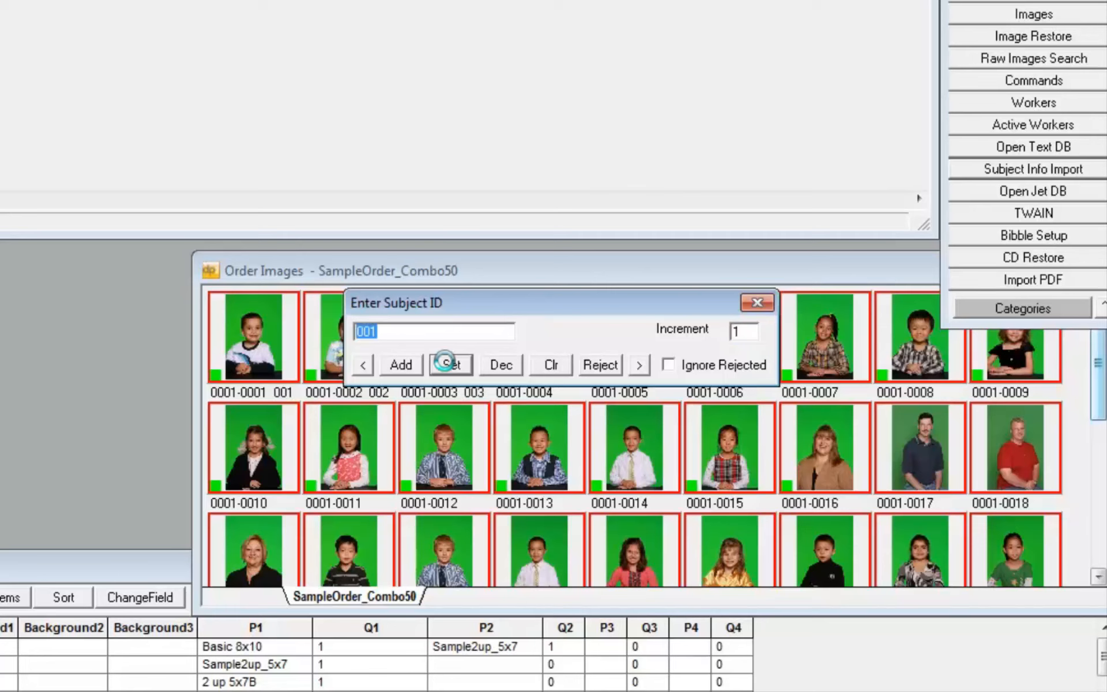
click(757, 304)
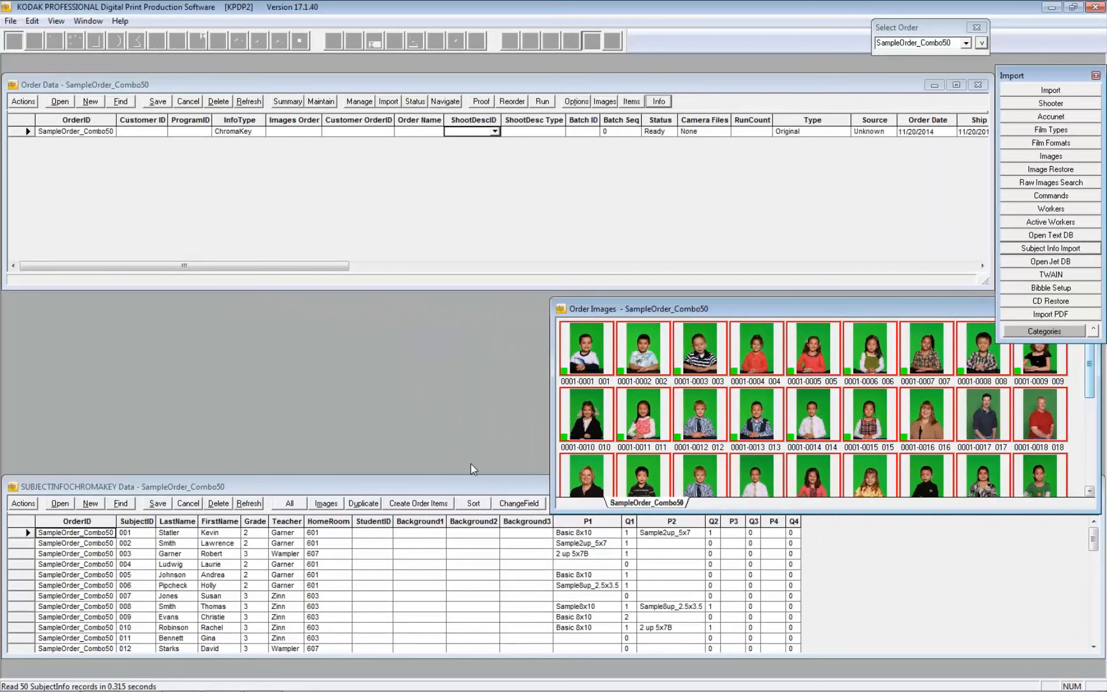
Step: Close the subject info records window and reopen the subject info from the order data
drag(472, 479, 469, 527)
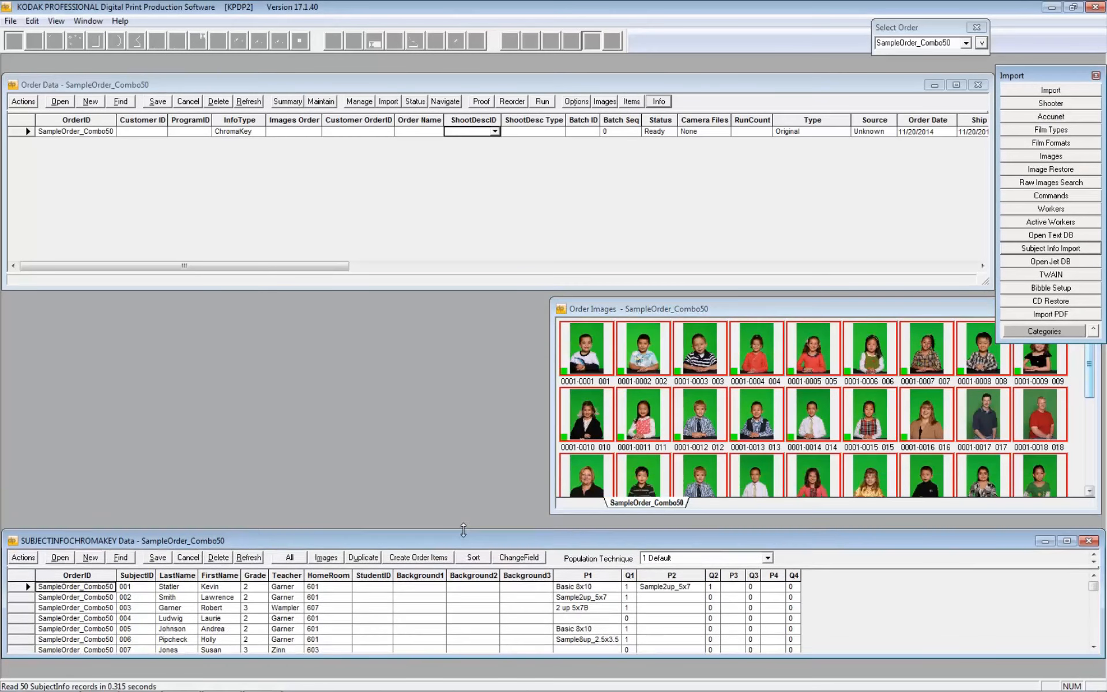
click(1088, 539)
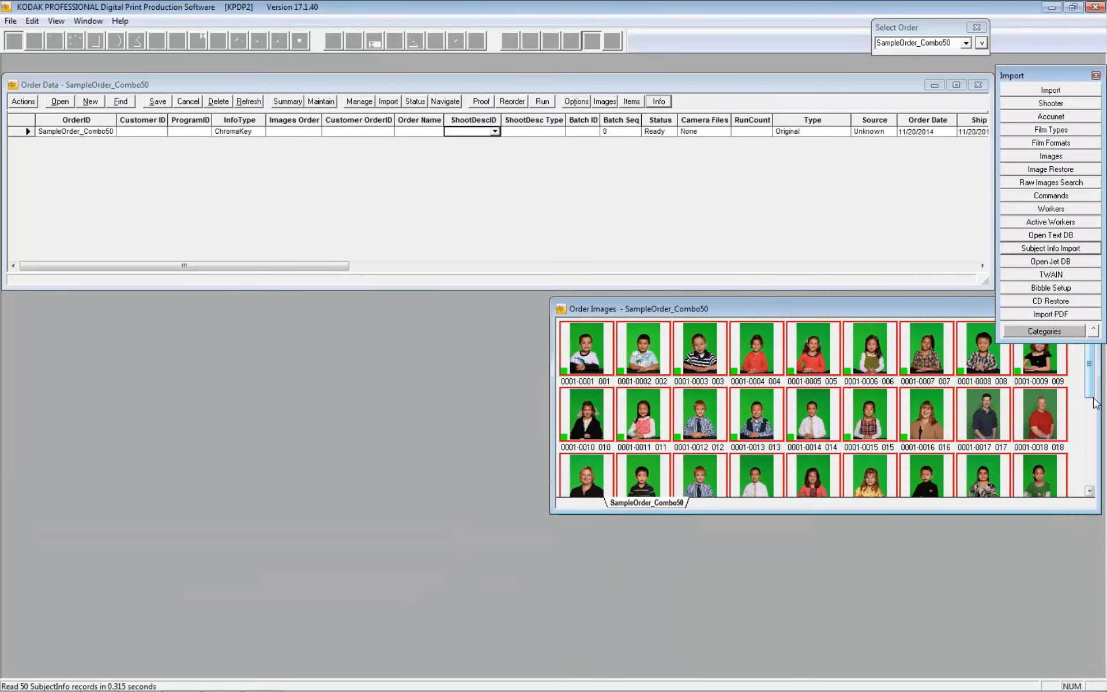
click(659, 101)
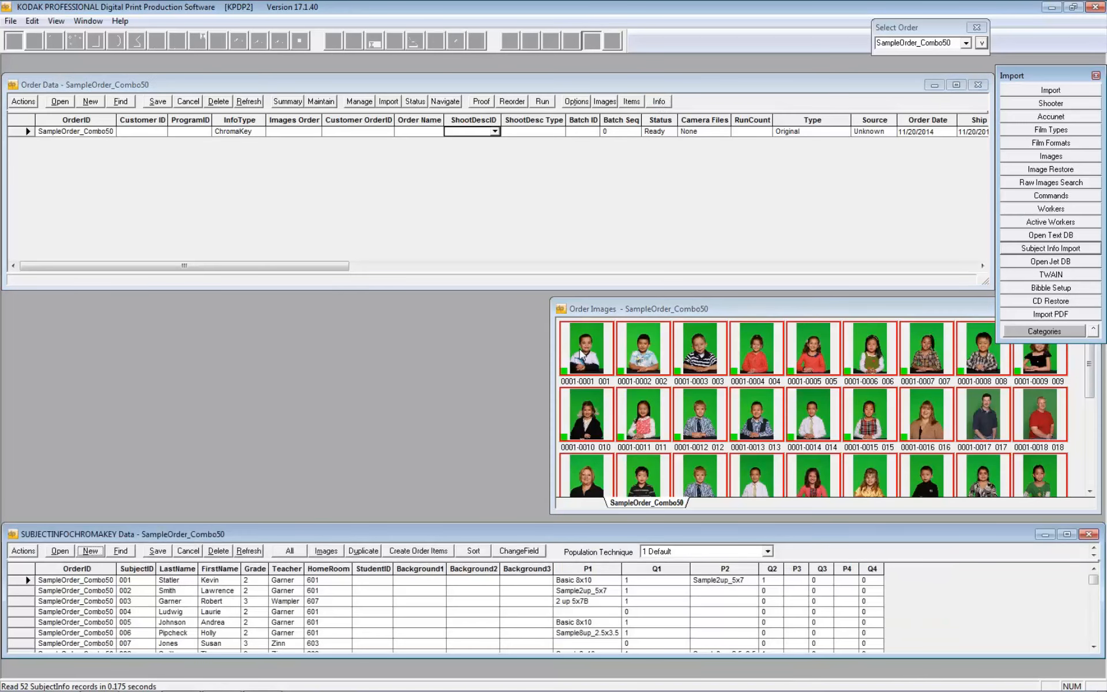
Step: Show the subject record linked to image 0001-0001, and highlight its row and the SubjectID column
click(579, 348)
click(588, 353)
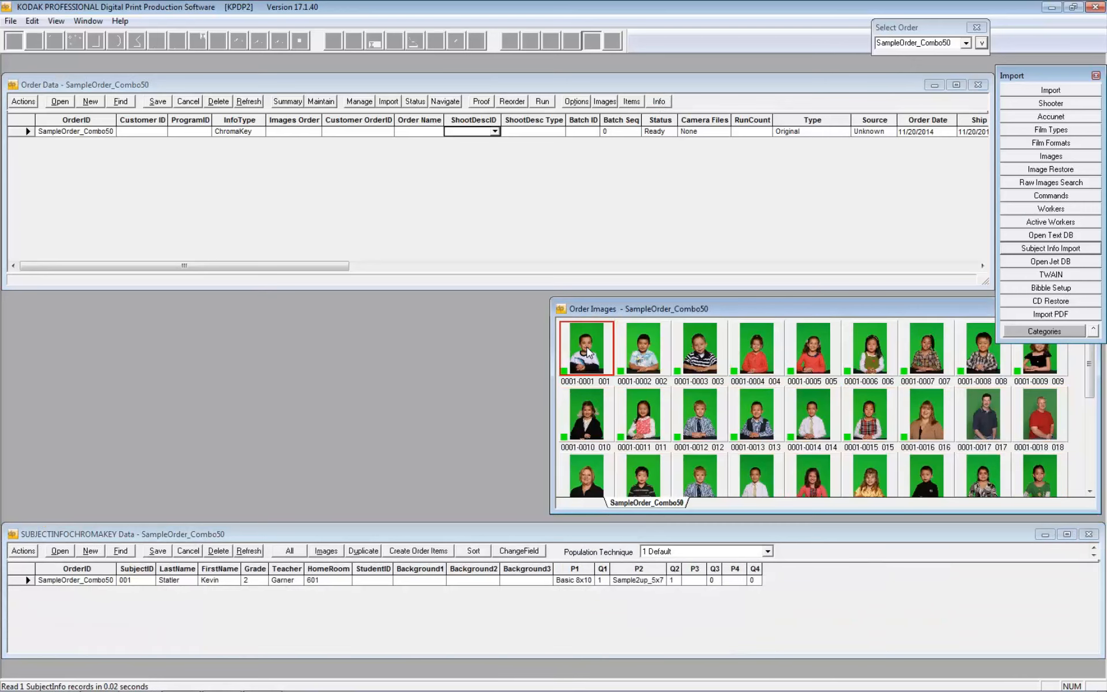
click(21, 580)
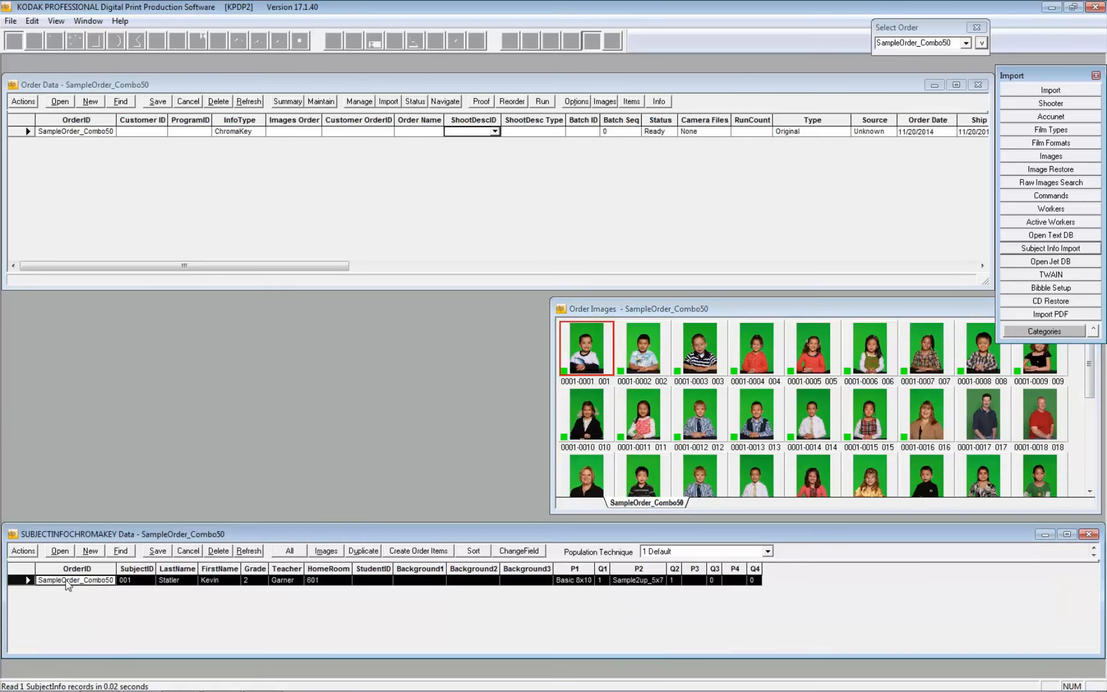
click(131, 568)
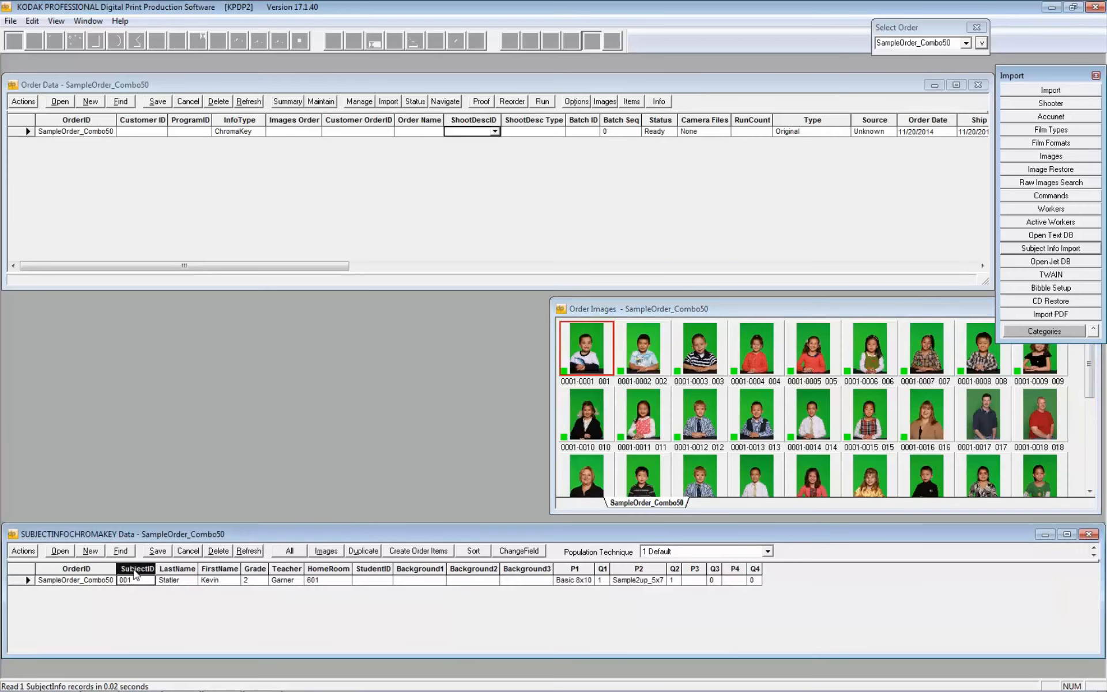
Step: Check the Subject ID in the data record of image 0001-0001, and close the image data and subject info windows
right_click(584, 346)
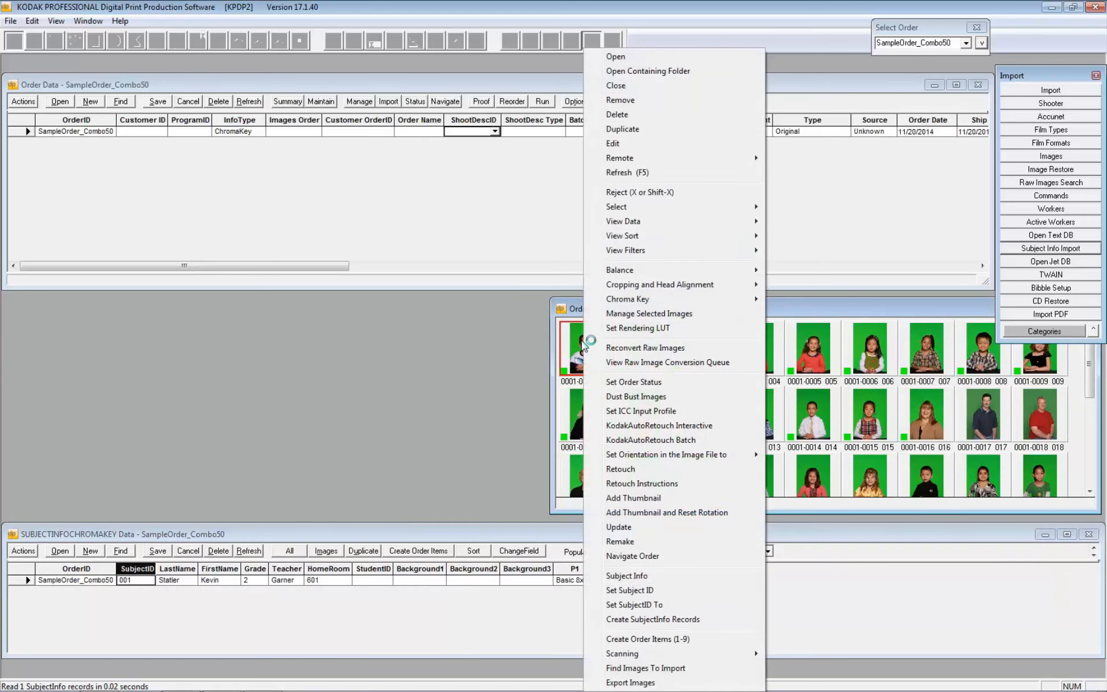
click(610, 143)
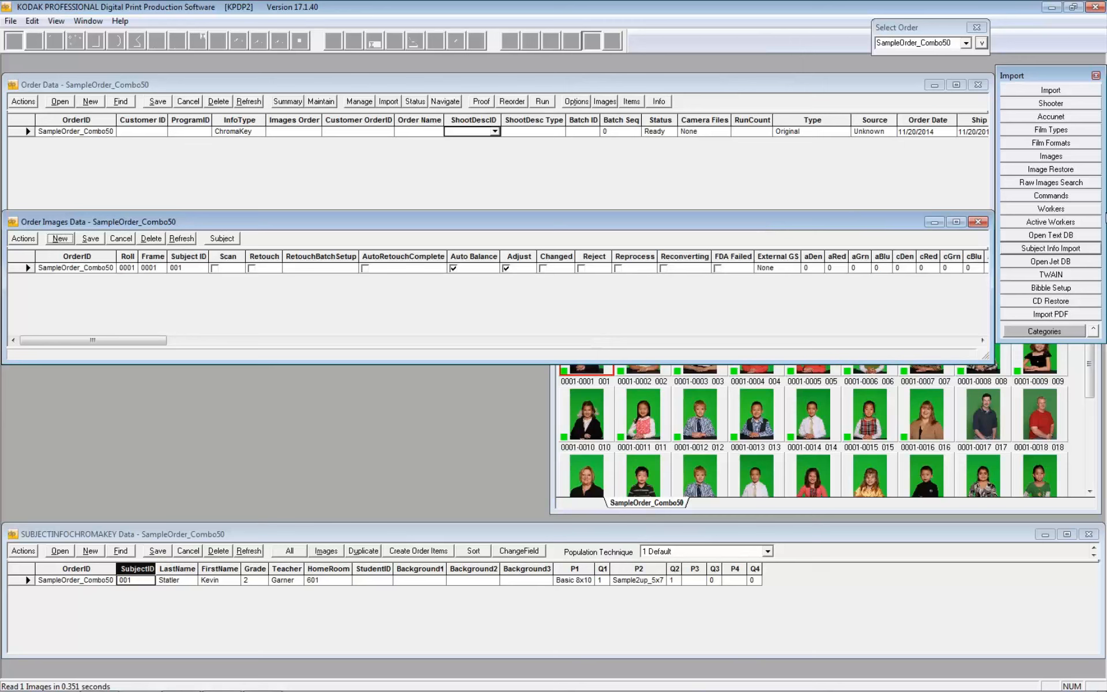
click(978, 222)
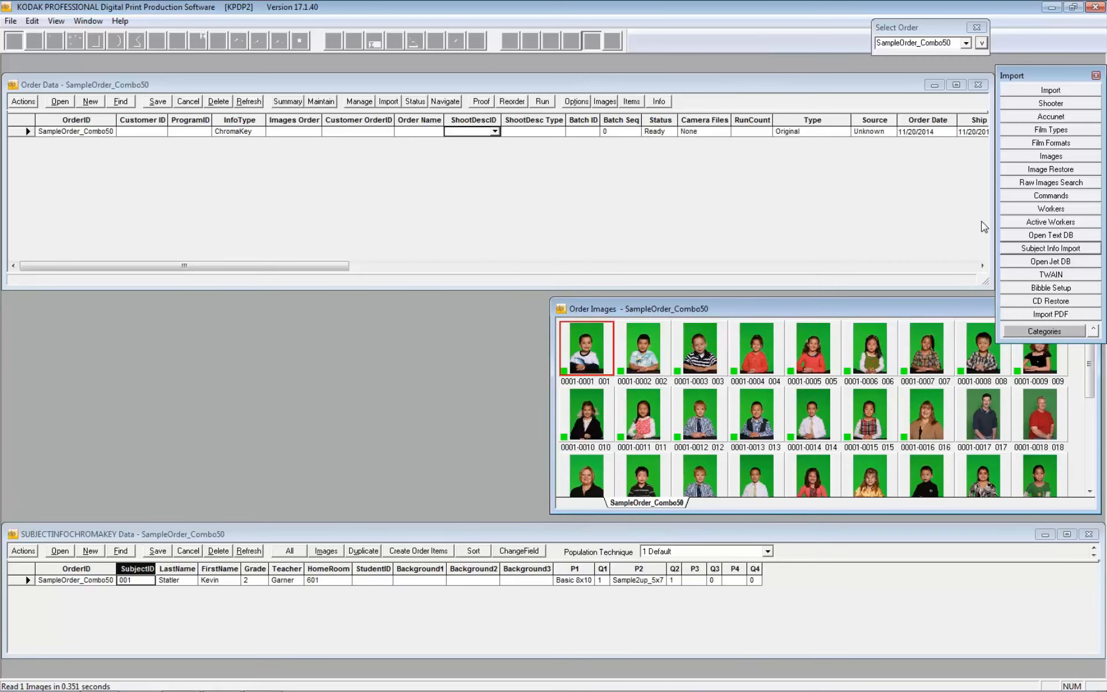
click(1090, 535)
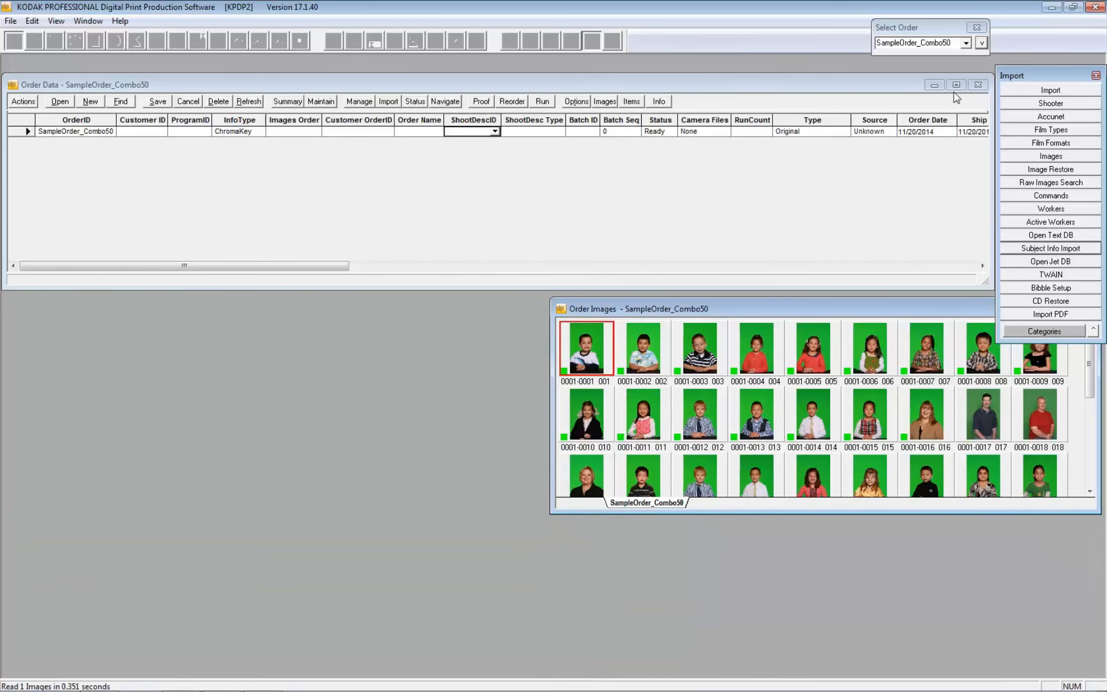
Step: Open SampleOrder_Combo50 in Manage Images and inspect the image and subject details of image 0001-0001
click(981, 42)
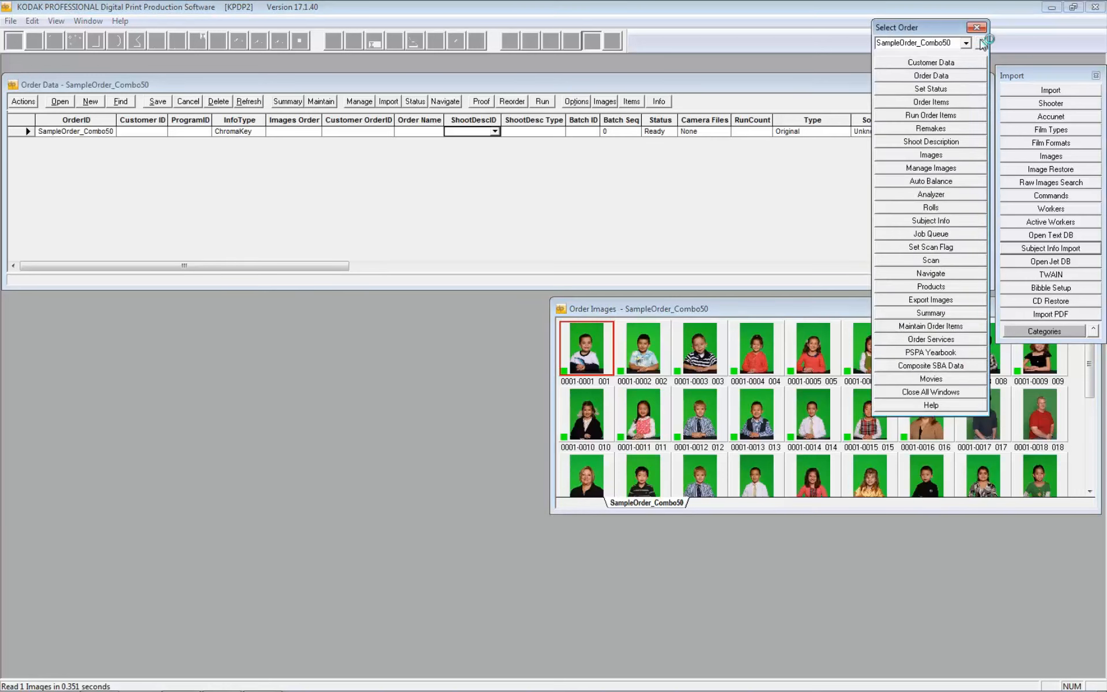
click(919, 169)
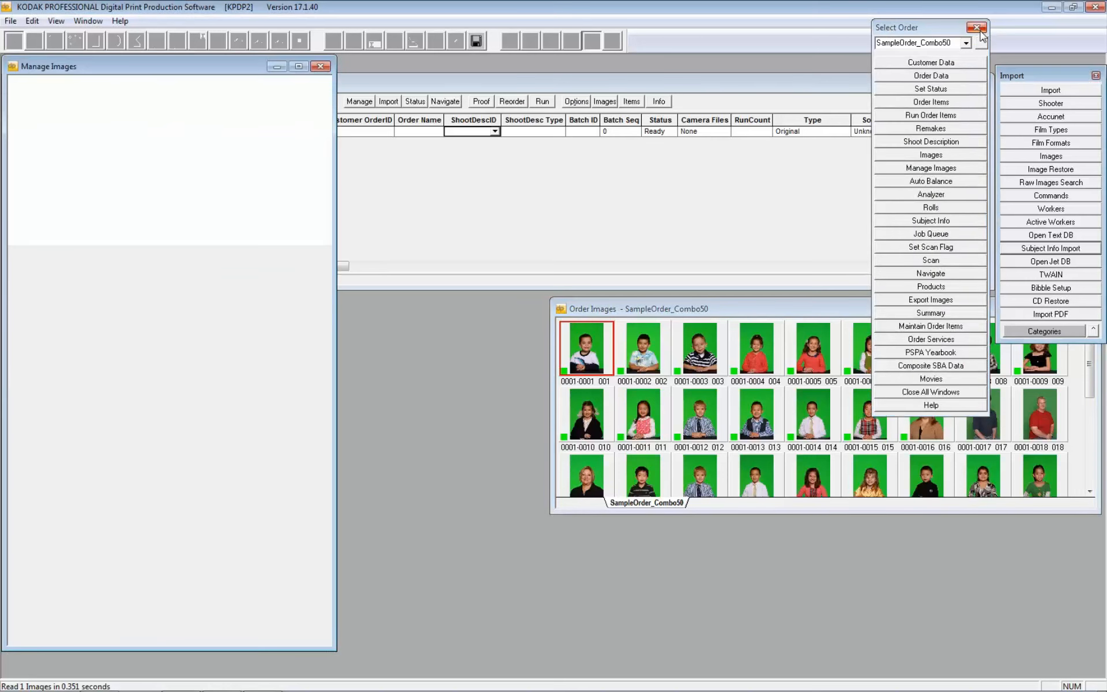
click(980, 44)
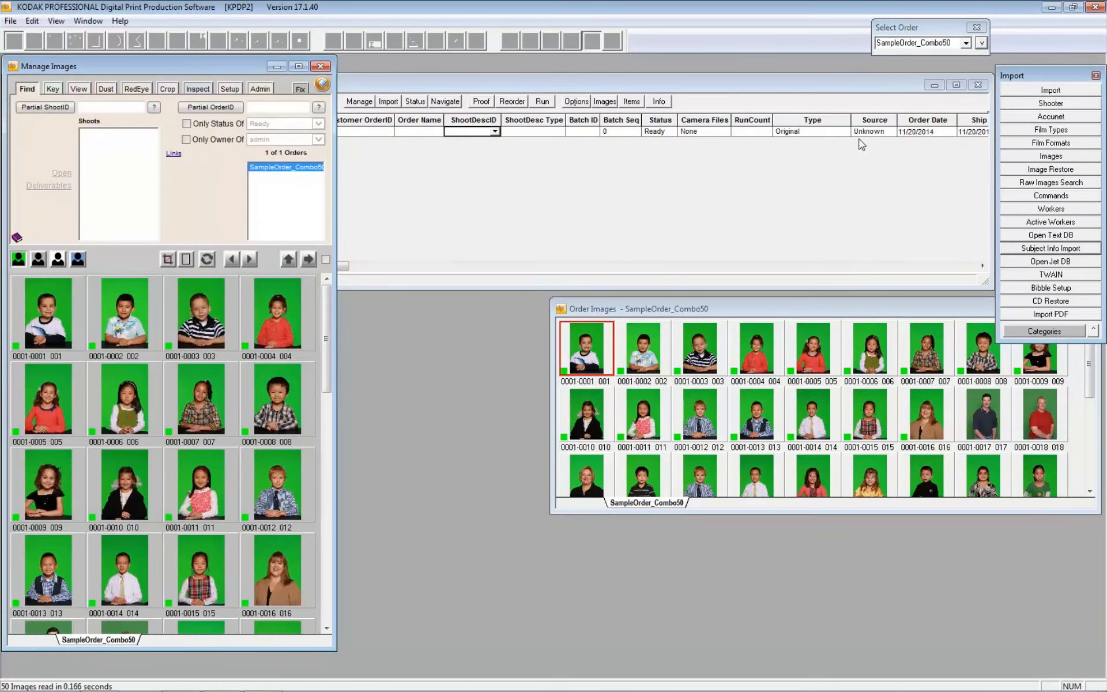
click(197, 90)
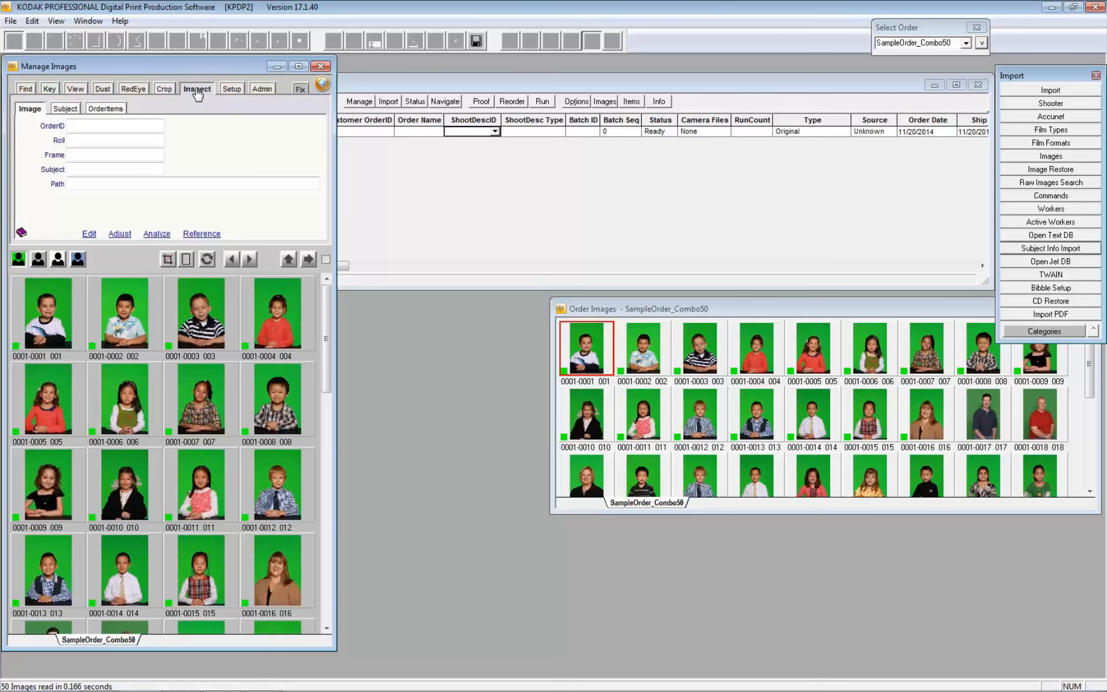
click(51, 317)
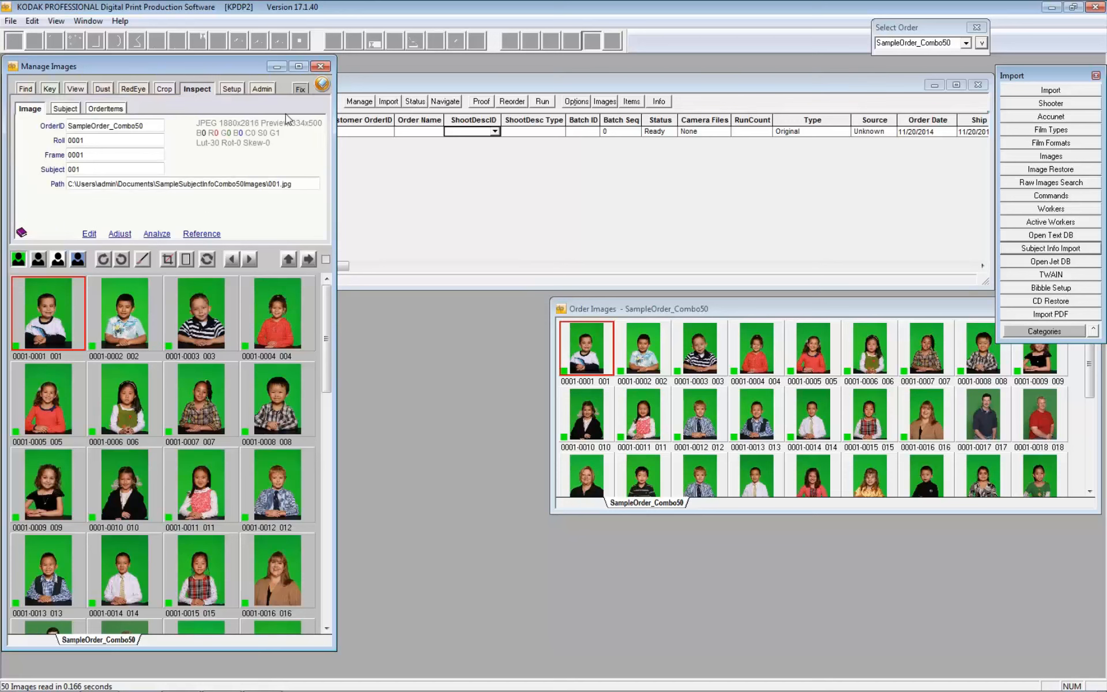
click(63, 109)
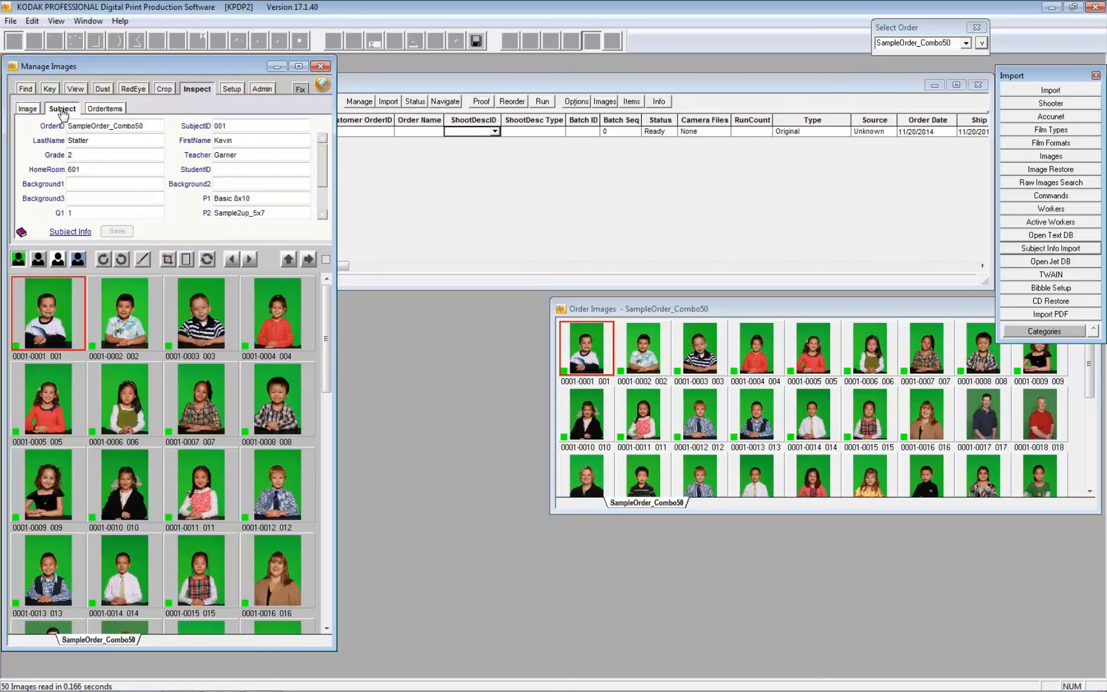
Step: Set Background1 of subject 001 to AA and save the record, and switch the inspection to the image's order items
click(96, 182)
text(AA)
click(117, 232)
scroll(326, 166, down, 1)
scroll(325, 193, up, 1)
click(100, 110)
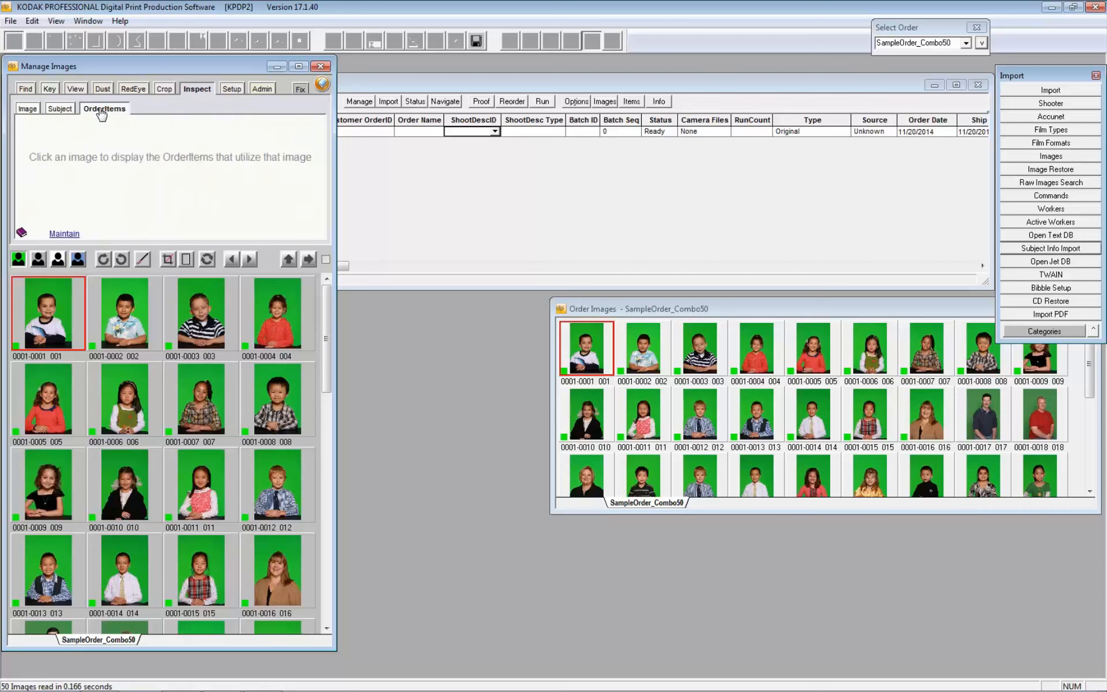